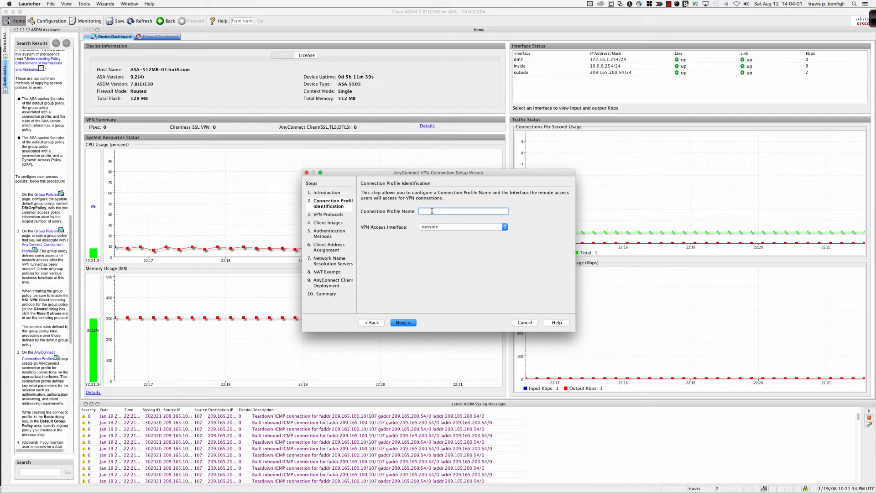
Name the connection profile ANYCONNECT-VPN on the outside interface and disable IPsec so that it supports only SSL
text(NYCONNECT-VPN)
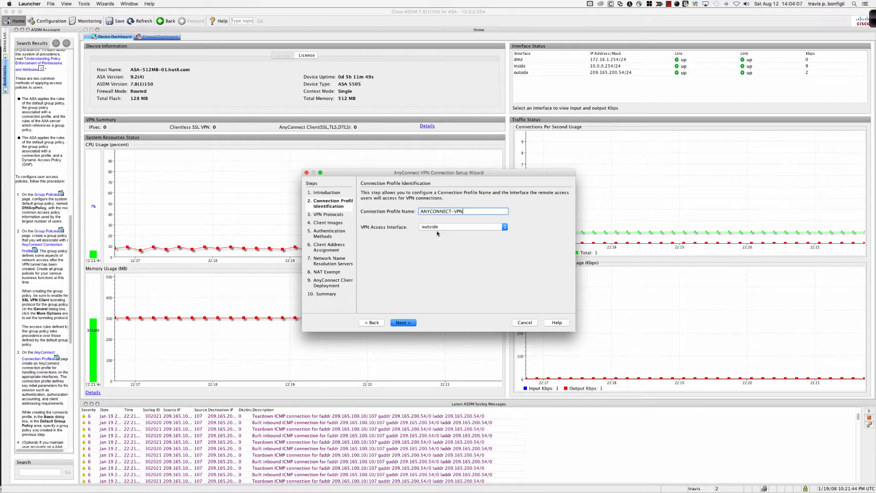
click(403, 323)
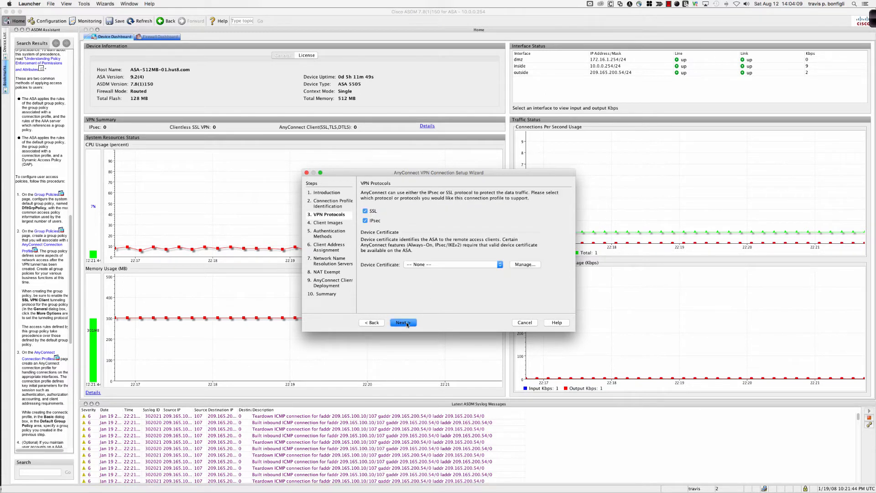
click(366, 221)
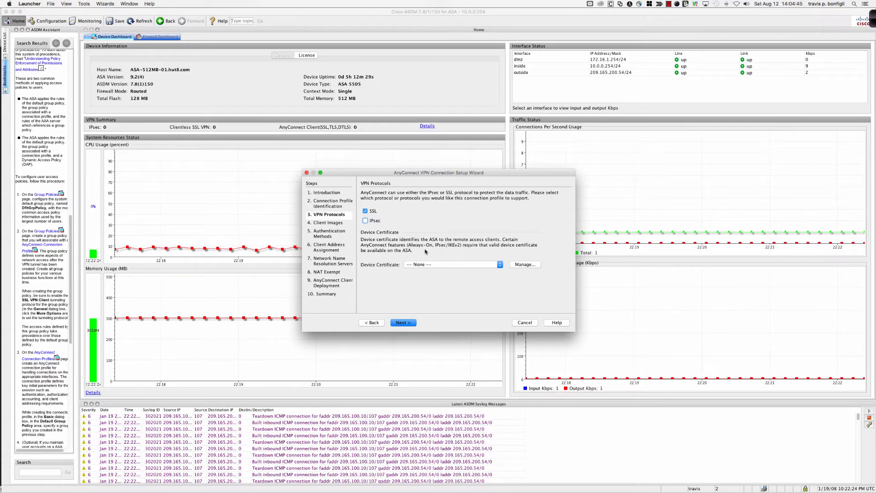
click(404, 323)
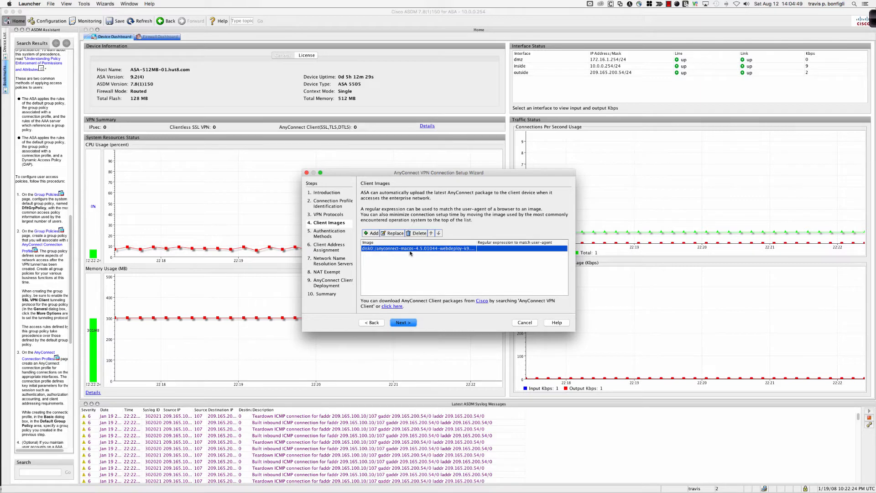
Accept the listed macOS AnyConnect client image and keep the LOCAL AAA server group with its existing users
drag(476, 244, 501, 245)
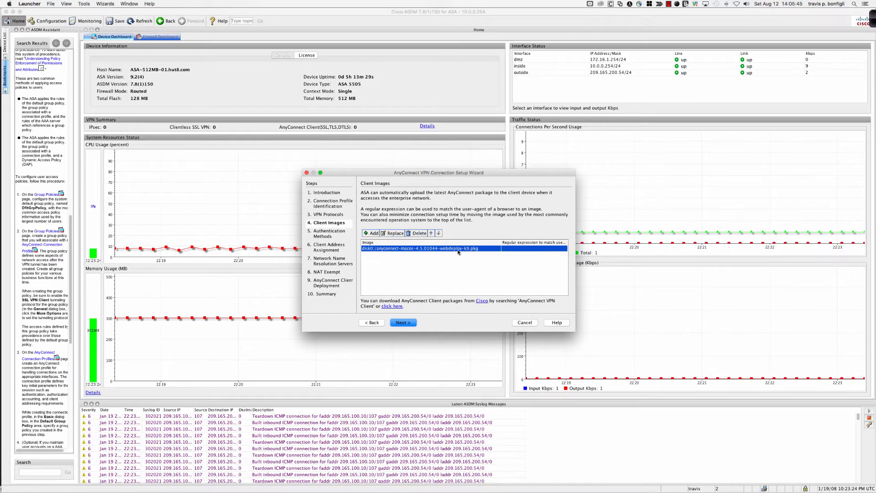
click(403, 325)
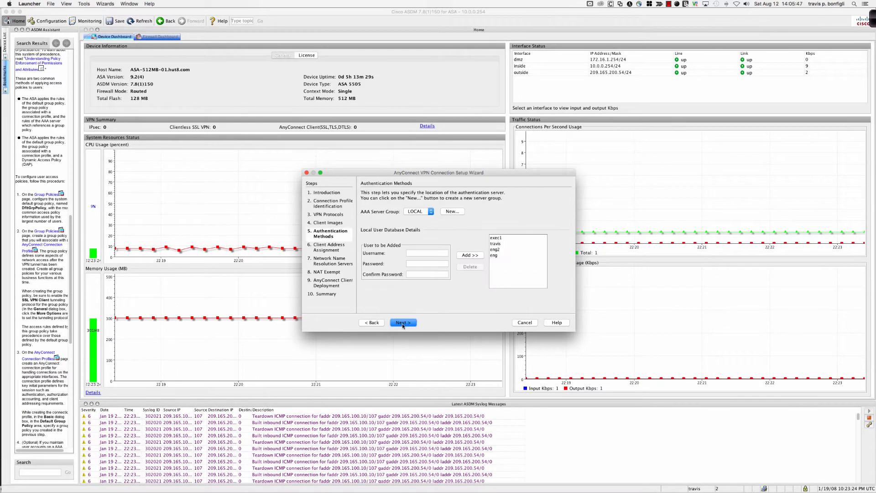
mouse_move(494, 259)
mouse_down()
mouse_move(495, 241)
mouse_move(496, 256)
mouse_up()
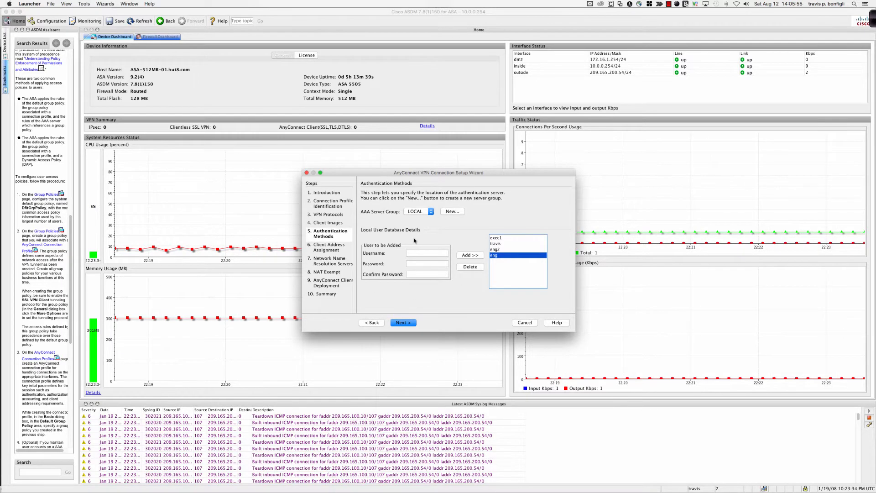
click(404, 322)
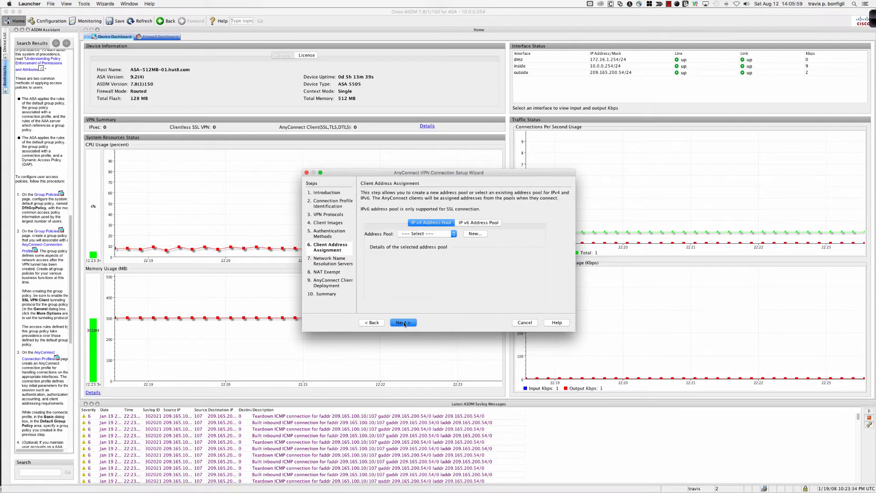
Start a new IPv4 client address pool named PROD-POOL
click(443, 235)
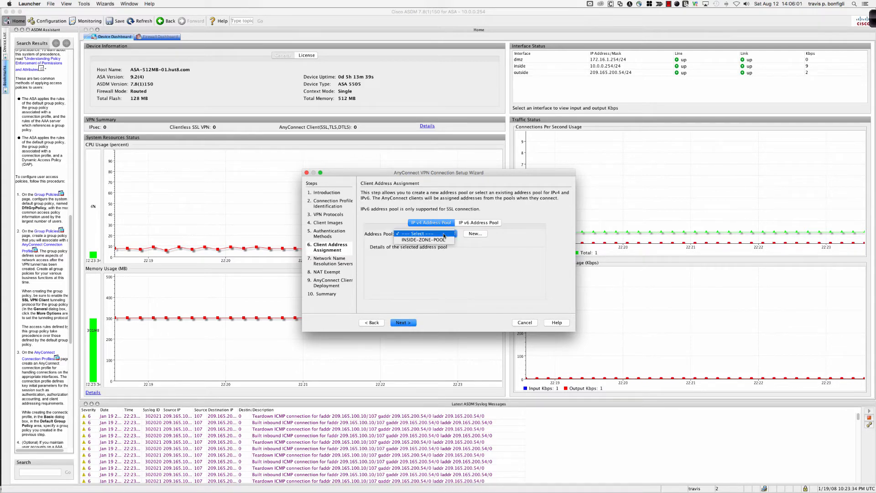
click(475, 234)
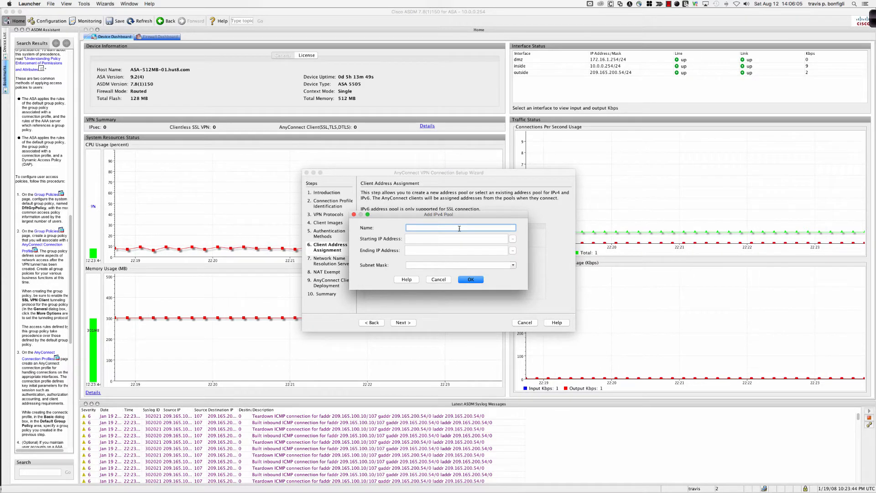
text(PROD-POOL)
key(Tab)
Set the new pool's address range to 192.168.1.130 through 192.168.1.135
text(192.168.1.)
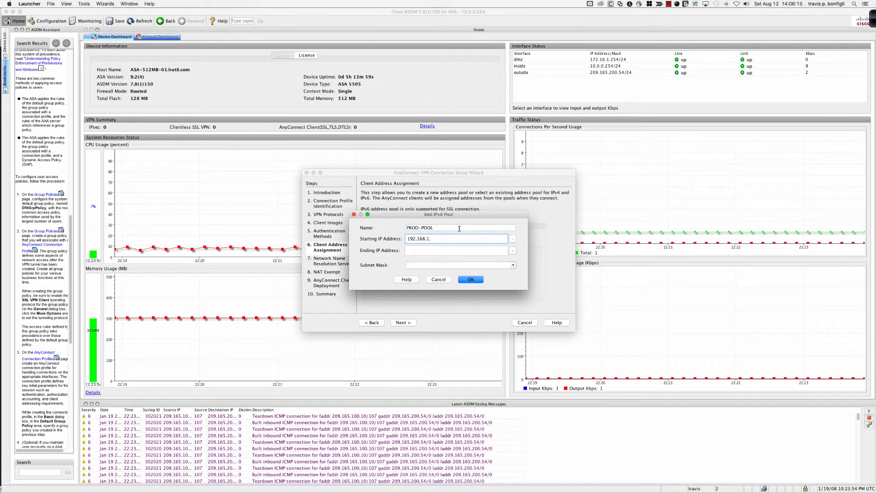
text(130)
key(Tab)
text(192.168)
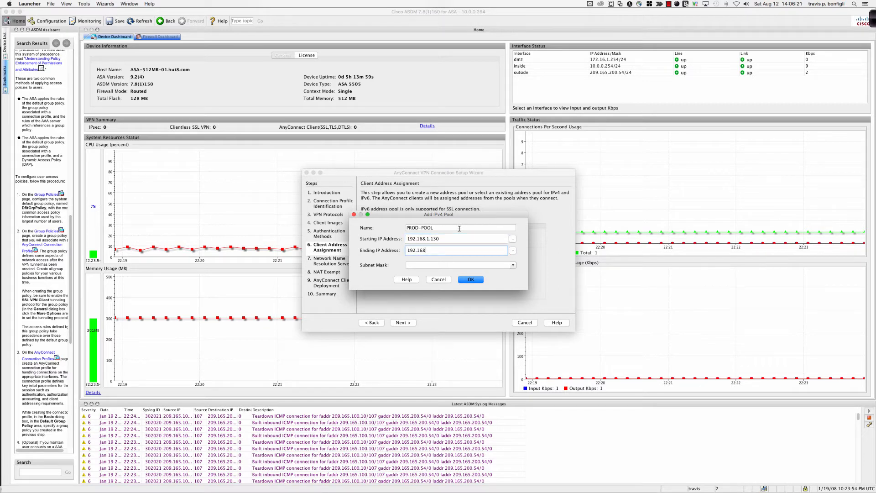
text(.1.135)
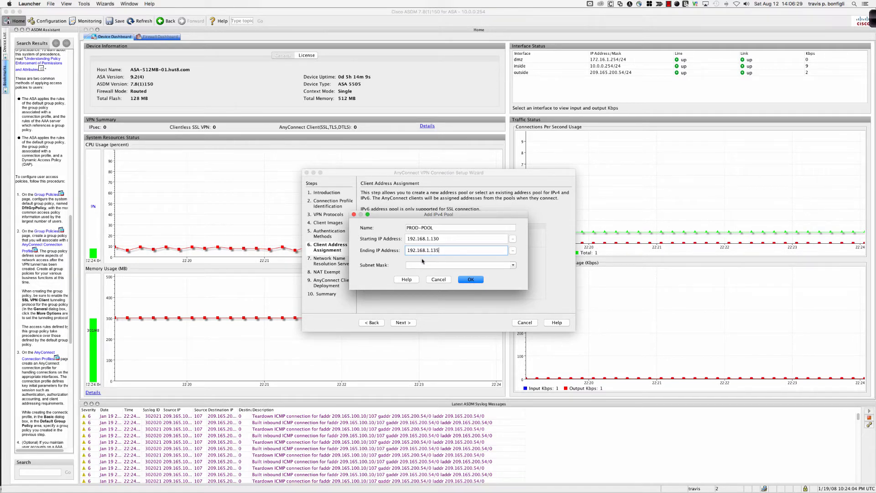
Set the address pool's subnet mask to 255.255.255.0
click(433, 266)
click(513, 265)
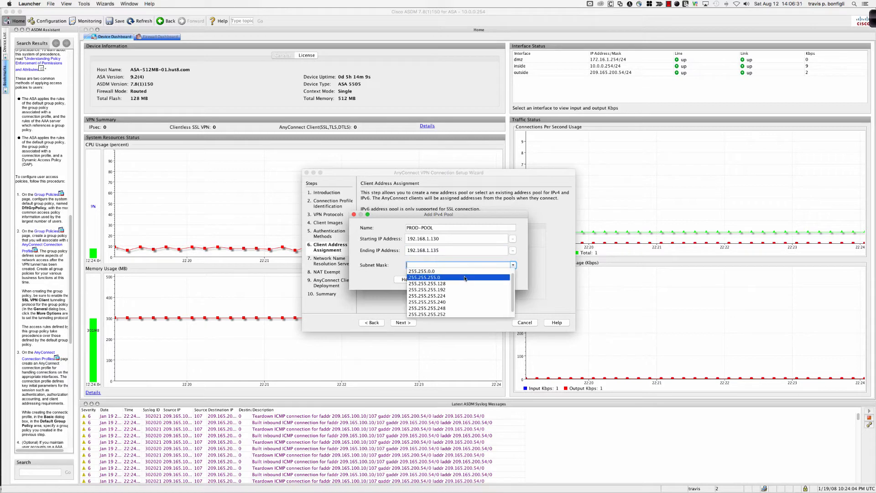
click(460, 277)
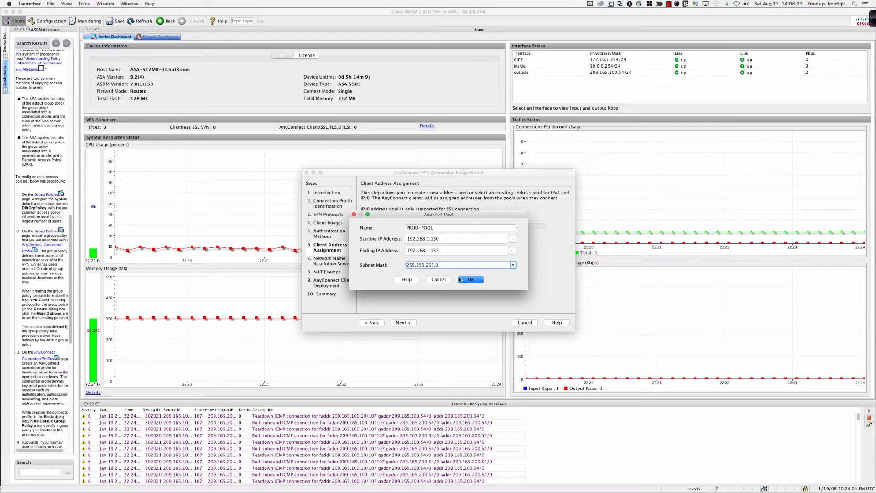
Set the pool's address range to 10.0.0.130 through 10.0.0.135, save the pool and use it for client address assignment
double_click(442, 239)
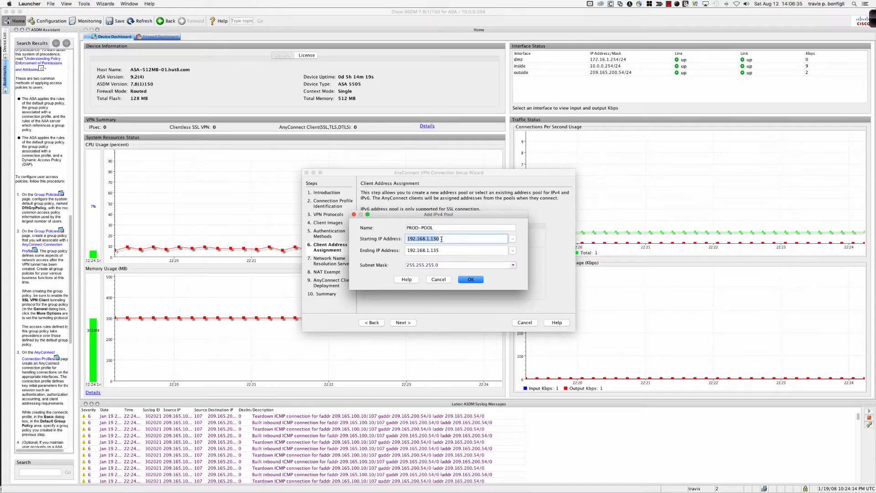
text(10.0.0.130)
key(Tab)
text(10.0.0.)
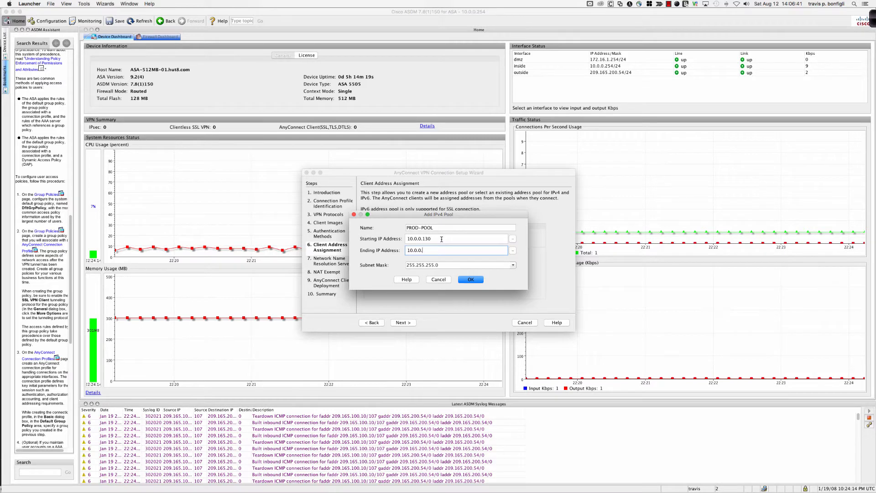
text(135)
click(463, 279)
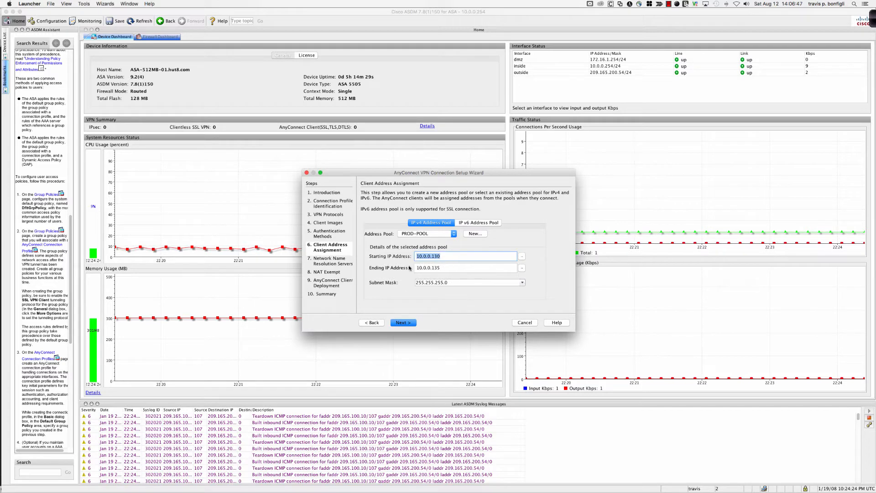
click(402, 324)
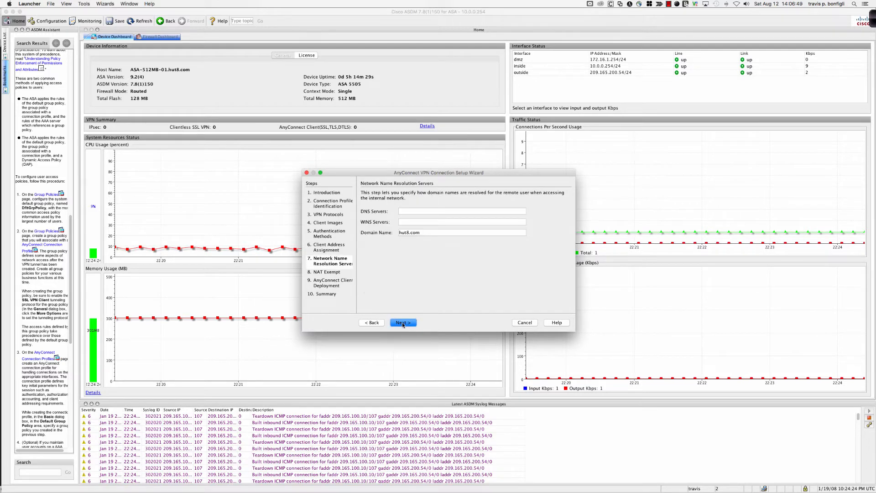
Set the DNS server for the remote clients to 8.8.8.8 and continue to the NAT exemption settings
click(406, 211)
text(8)
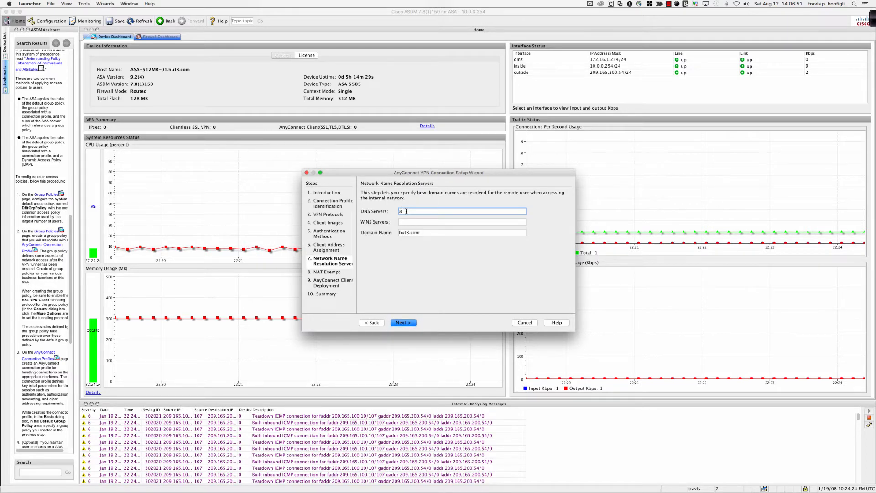
text(.8.8.8.)
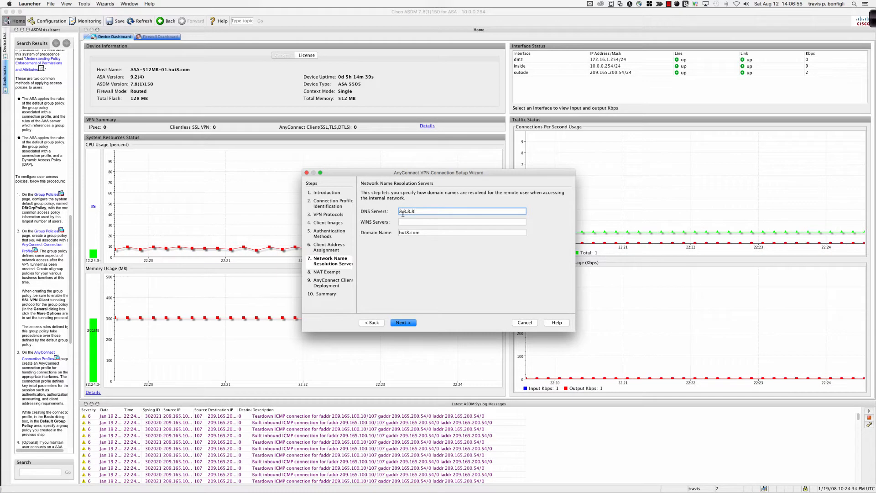
click(408, 322)
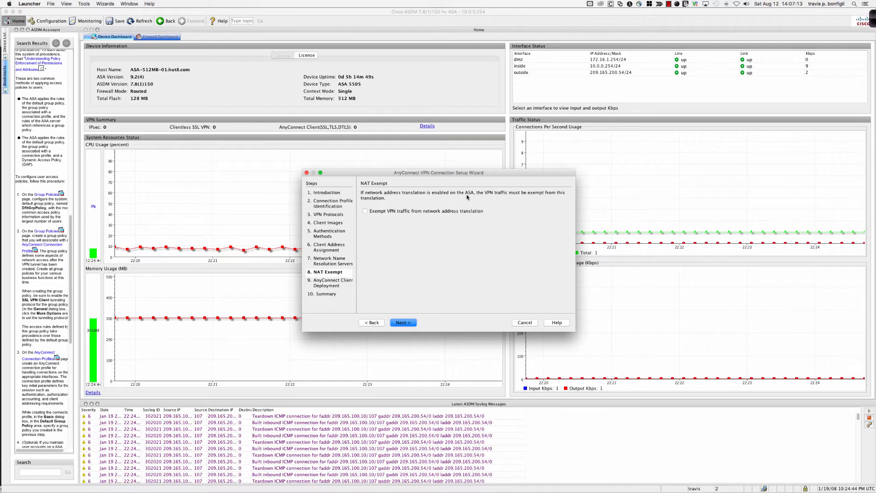
Exempt VPN traffic from network address translation on the inside interface for local network any4, and finish the wizard
click(364, 211)
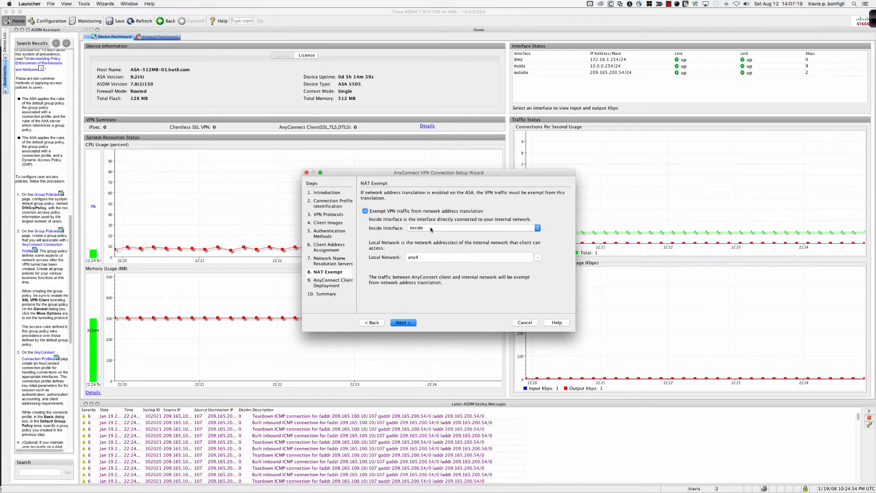
mouse_move(430, 229)
click(403, 322)
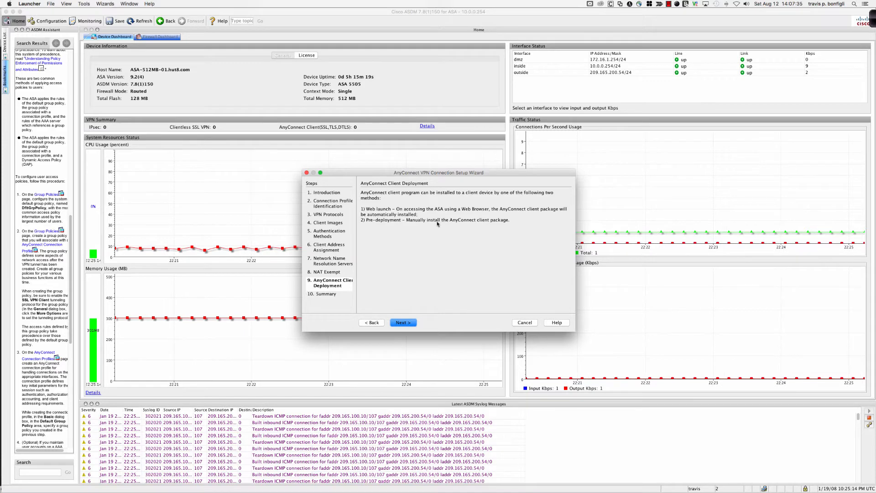
click(404, 323)
click(403, 323)
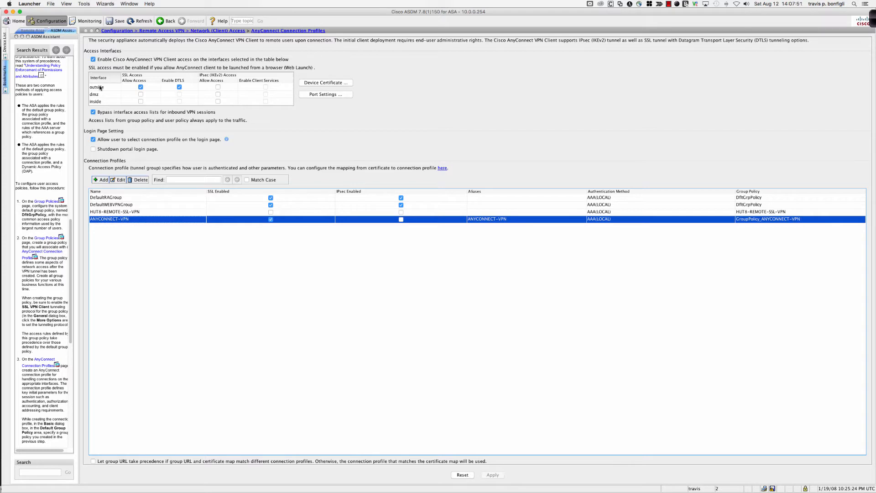
Try to disable DTLS on the outside interface and decline the change
click(180, 87)
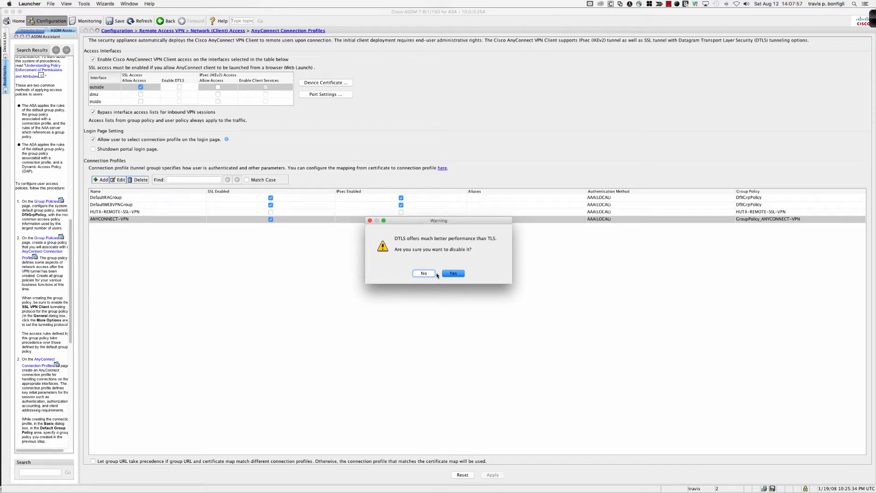
click(422, 273)
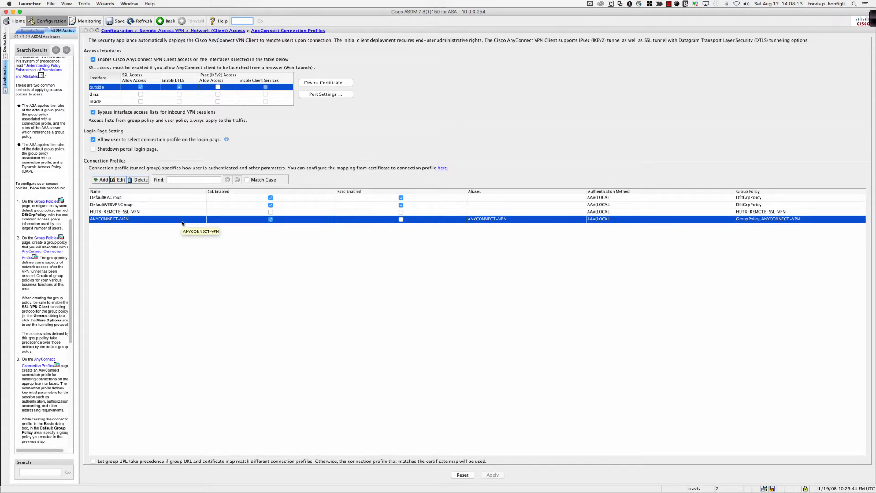
Switch to VNC Viewer and log in to the SSL VPN Service page with group ANYCONNECT-VPN and the prefilled credentials
key(super+Tab)
key(super+Tab)
key(super+Tab)
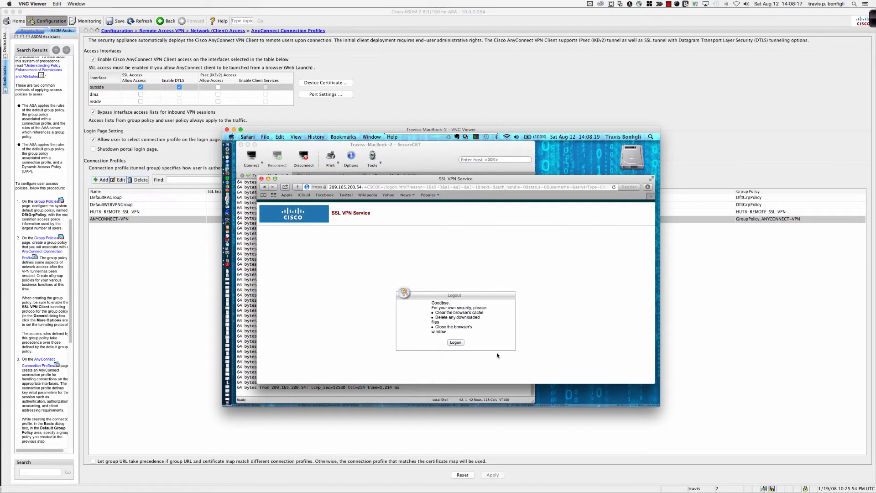
click(456, 343)
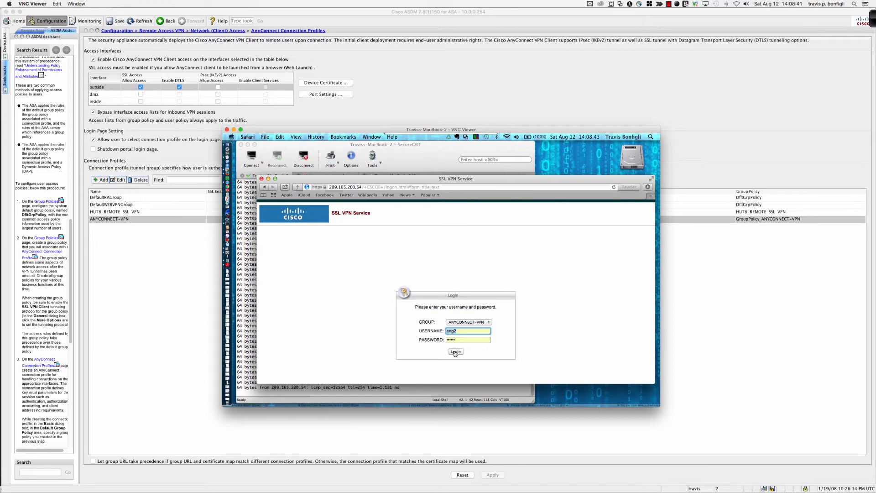
click(455, 352)
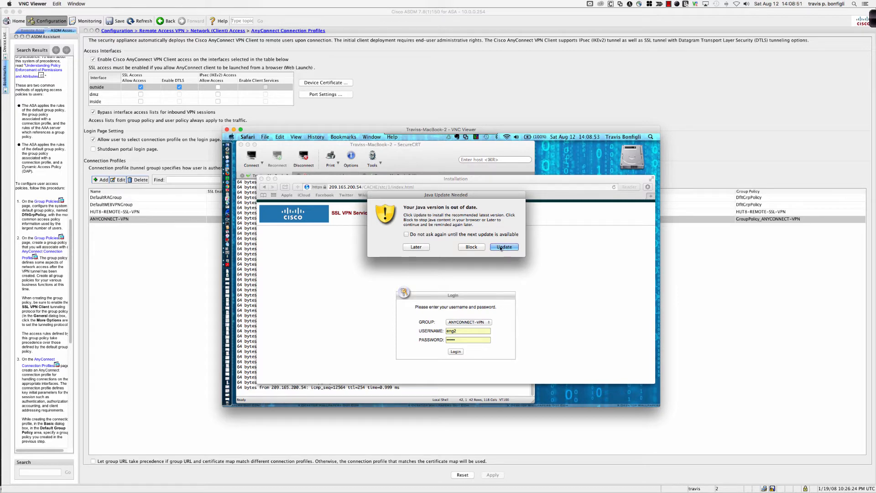
Postpone the Java update, continue past the untrusted certificate, and accept the risk to run the AnyConnect Secure Mobility Client installer
click(412, 246)
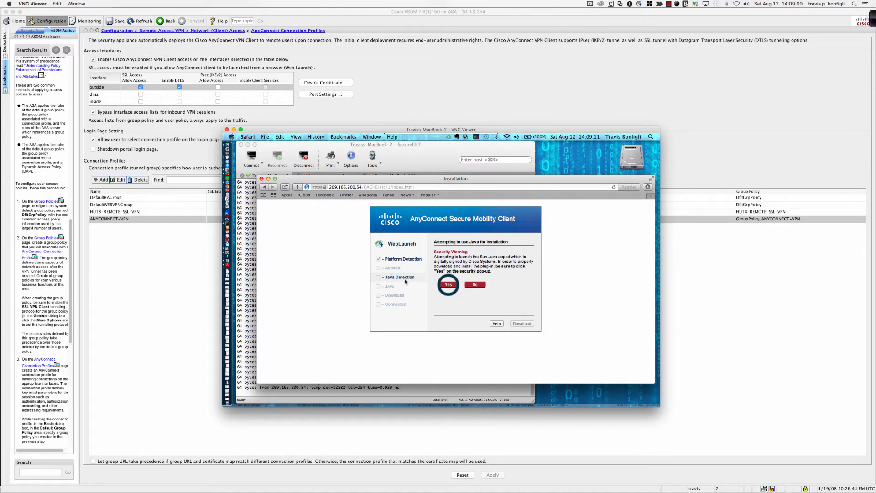
click(449, 284)
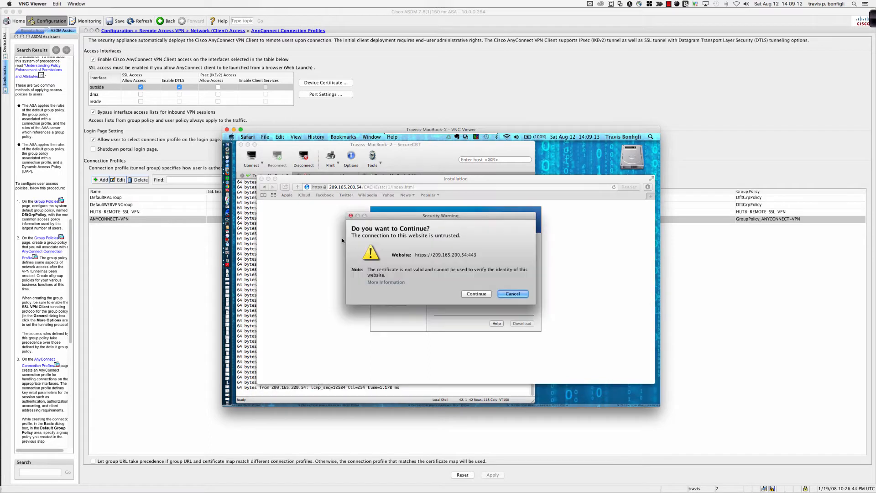
click(473, 294)
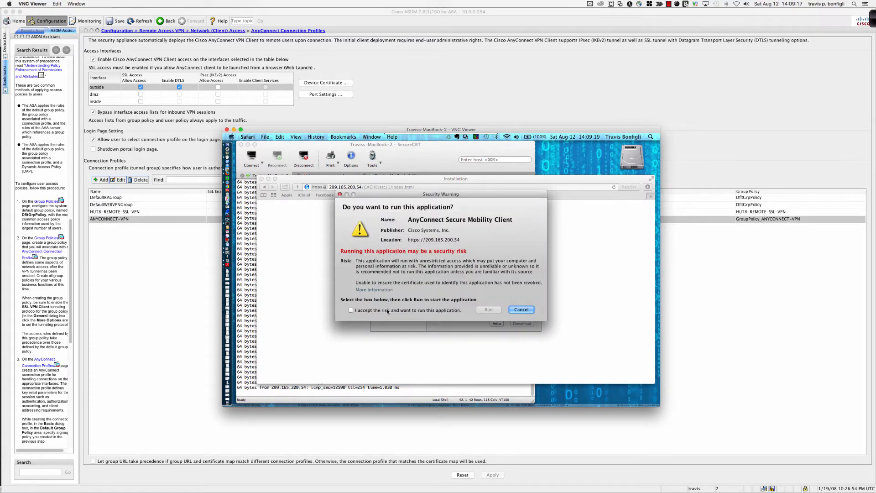
click(393, 311)
click(486, 310)
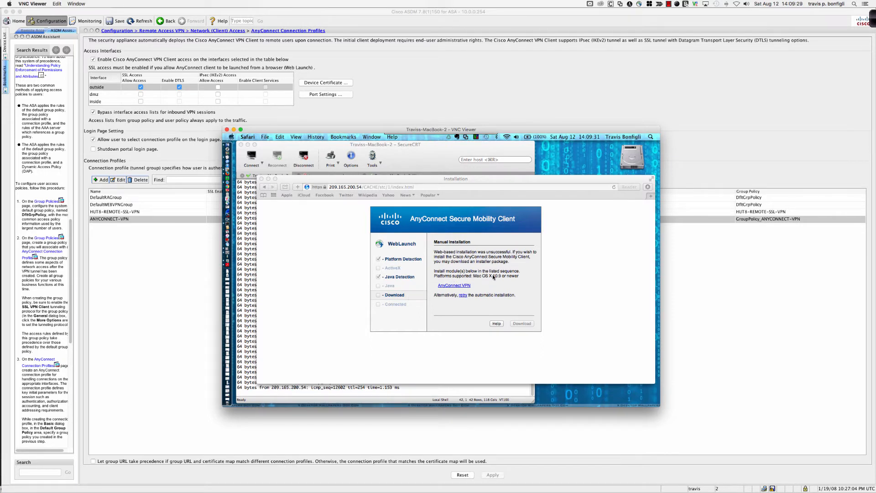
Check the Mac OS X version of the remote Mac in its system information, and close the information window
click(232, 138)
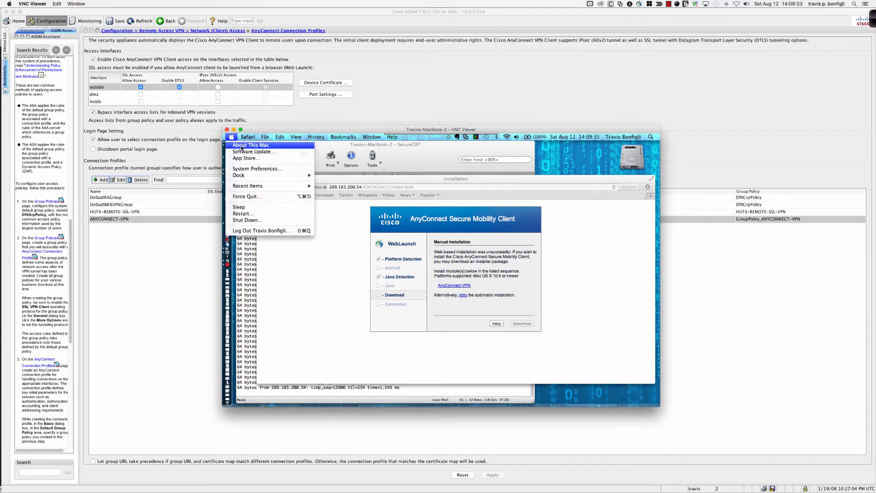
click(242, 146)
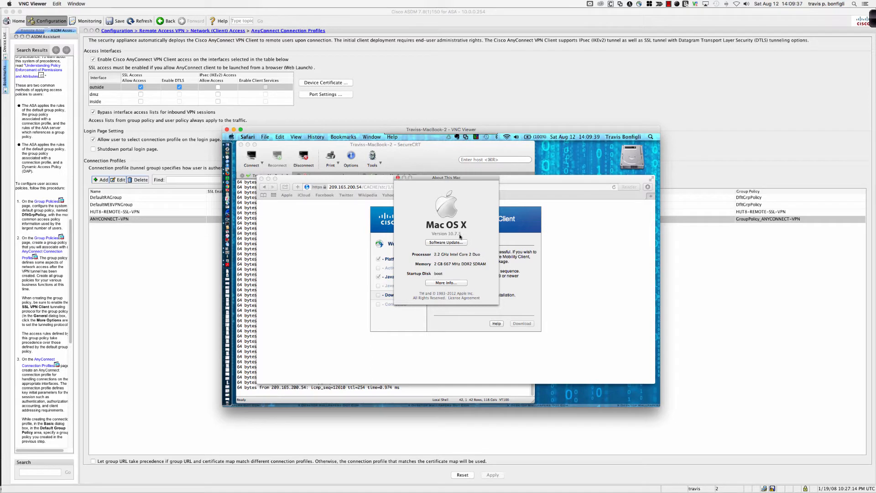
click(397, 178)
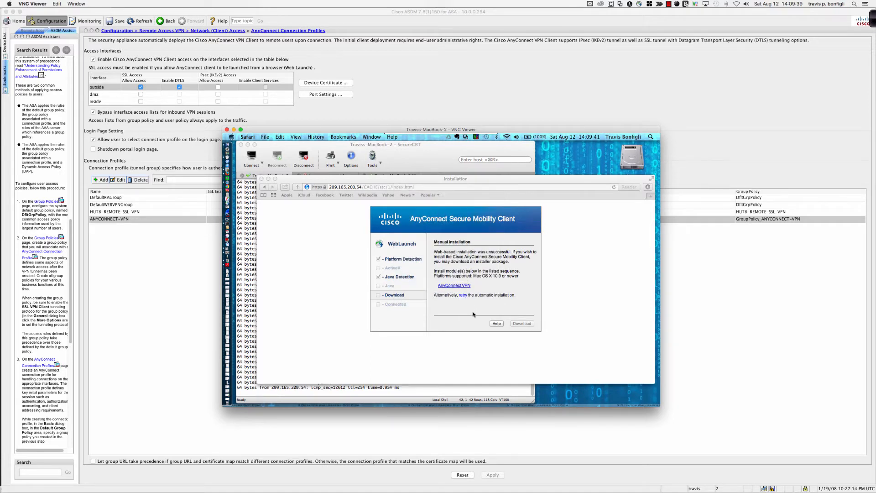
Download the AnyConnect VPN installer from the manual installation page and check the Safari downloads list for it
click(457, 287)
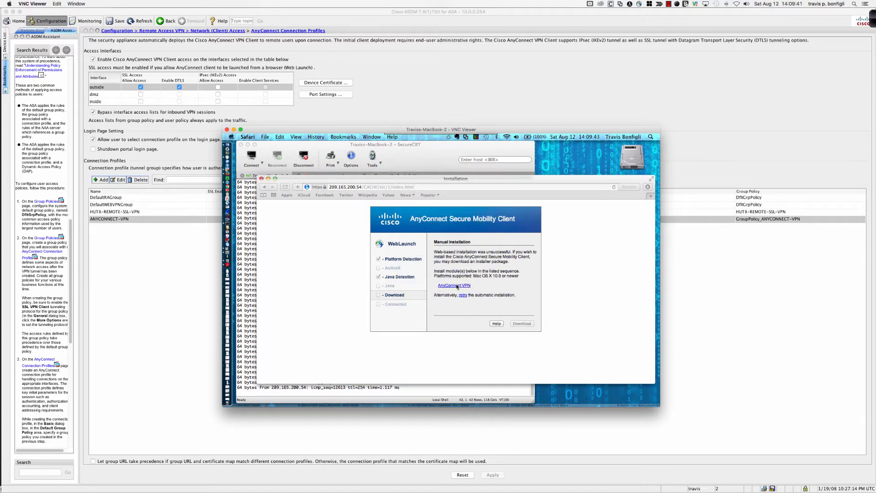
click(457, 286)
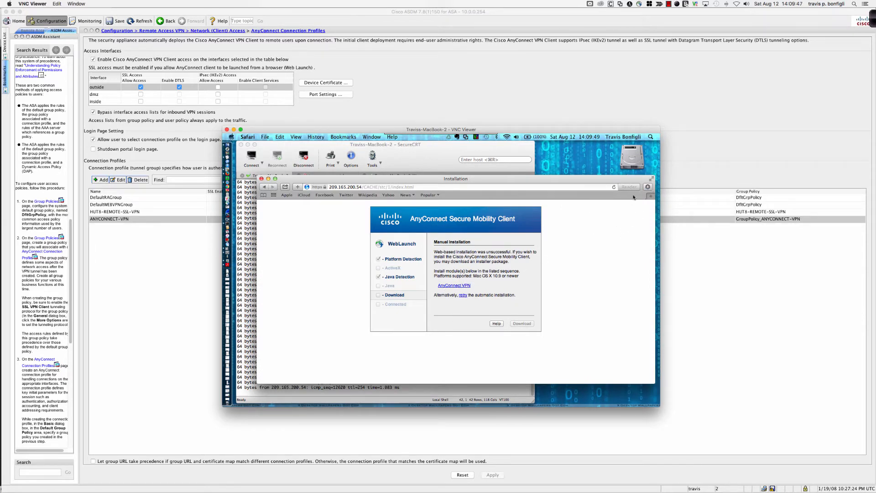
click(648, 187)
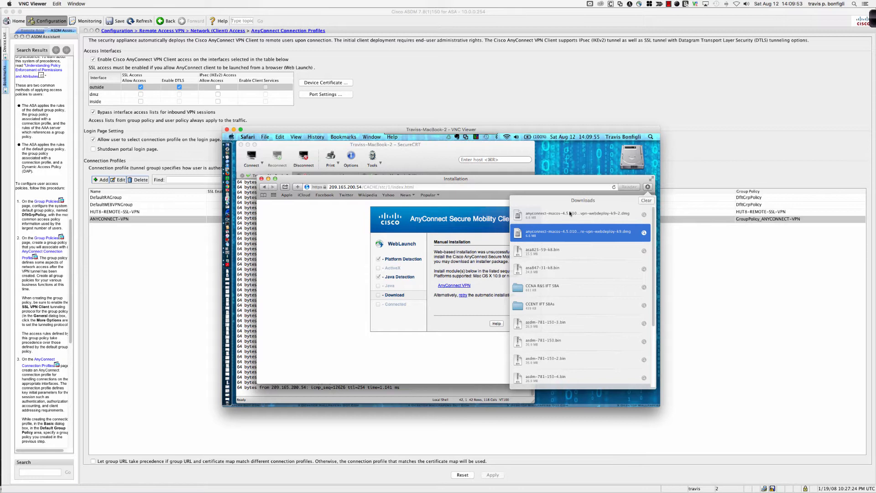
click(478, 196)
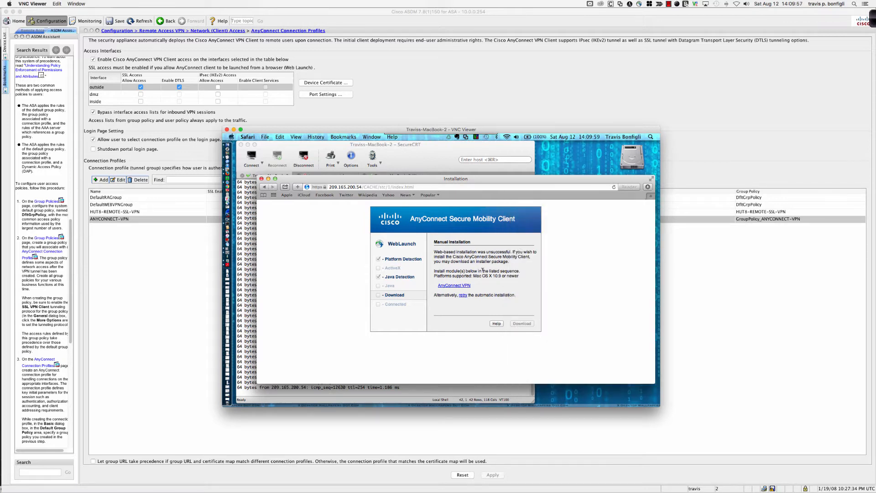
drag(482, 276, 503, 275)
Minimize Safari and launch the Cisco AnyConnect Secure Mobility Client from the Cisco folder in Applications
click(268, 179)
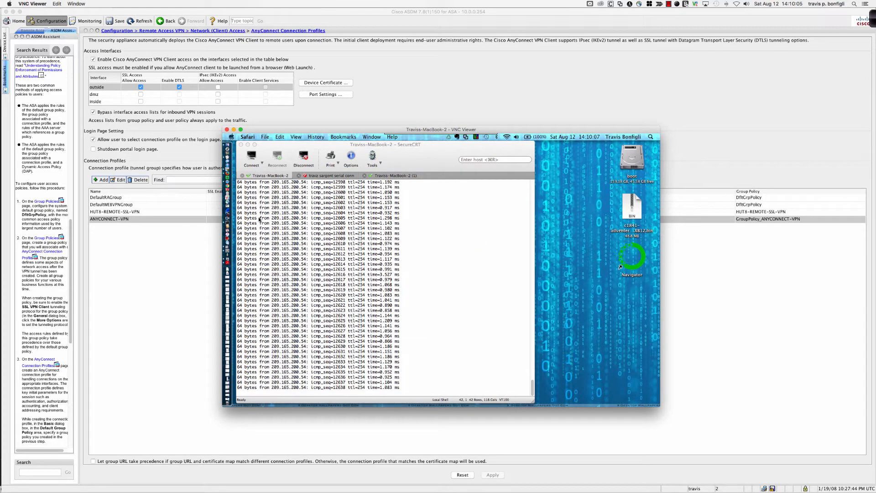
click(229, 145)
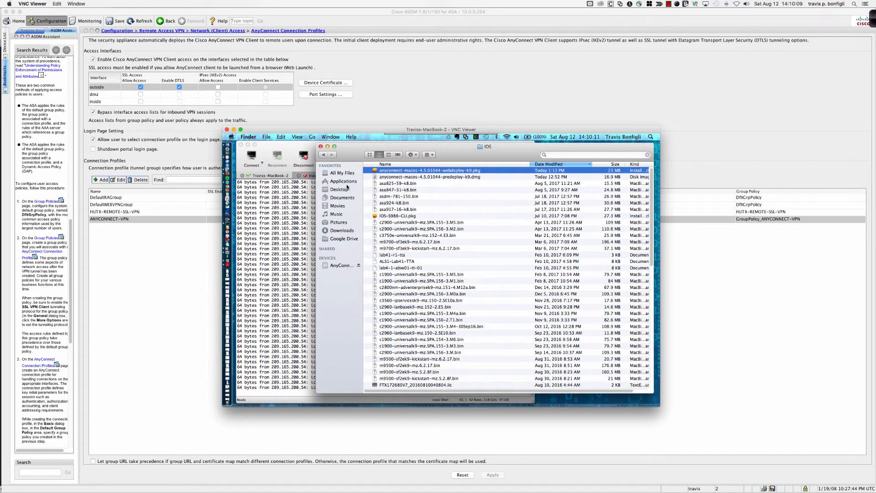
click(347, 182)
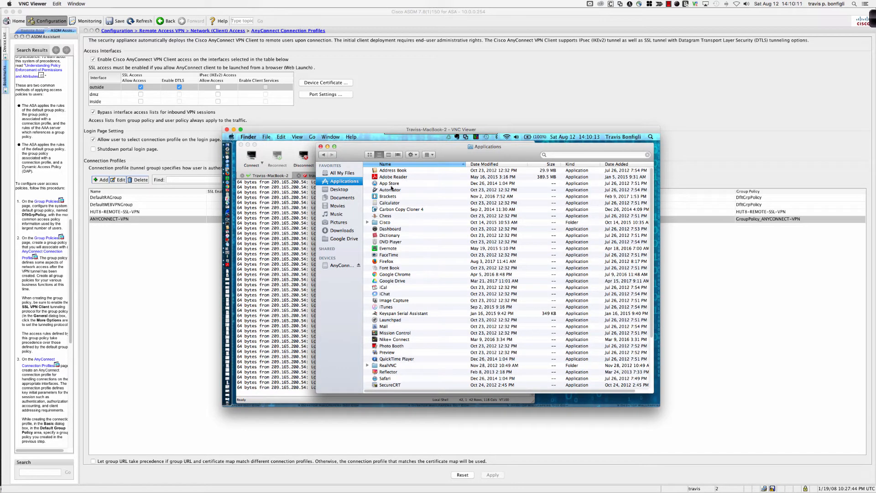
double_click(385, 222)
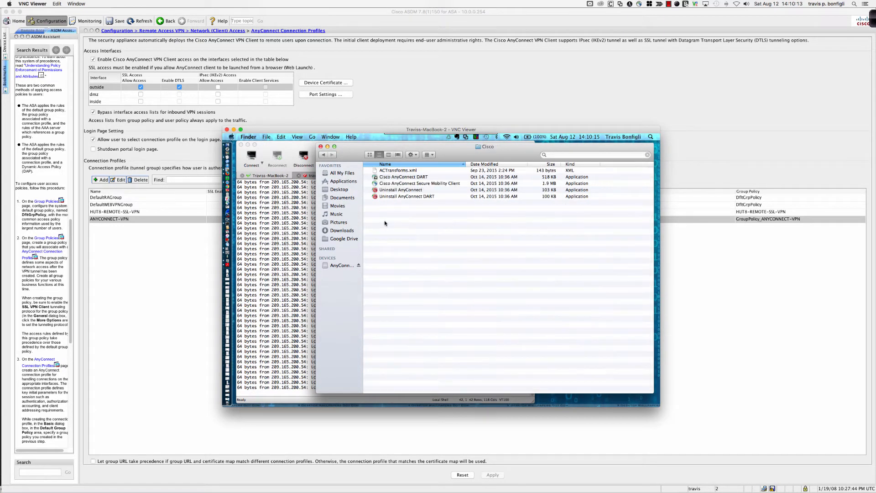
click(402, 184)
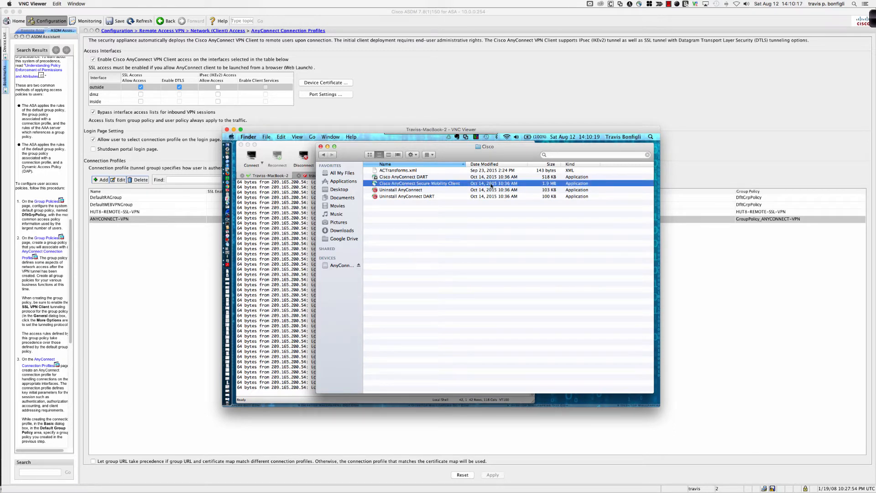
double_click(454, 184)
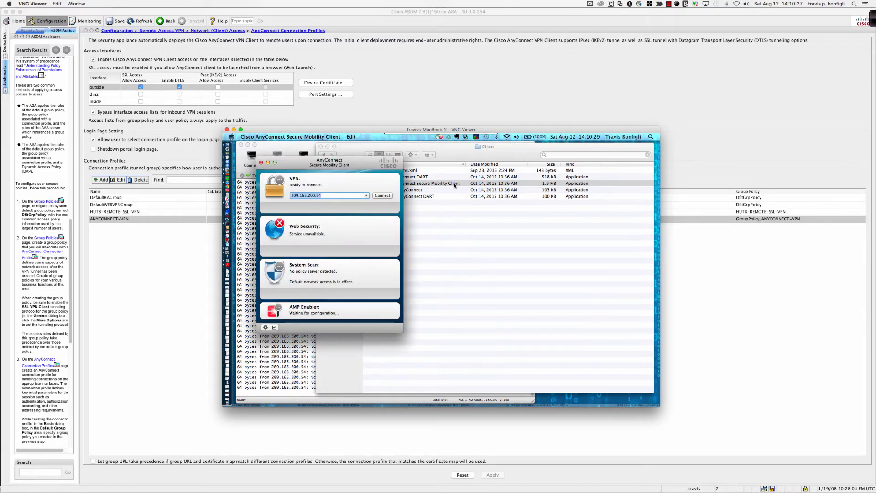
Try to connect to 209.165.200.54 despite the untrusted certificate, entering the account password for group ANYCONNECT-VPN
drag(357, 161, 390, 195)
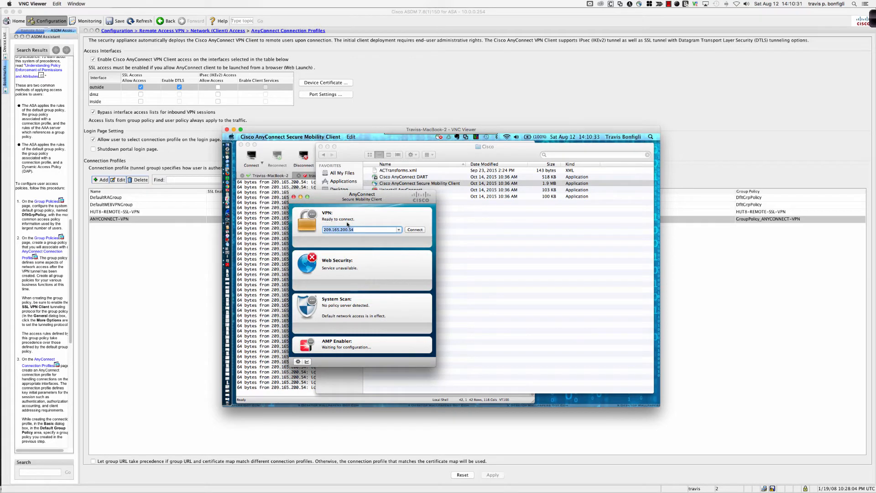
click(415, 230)
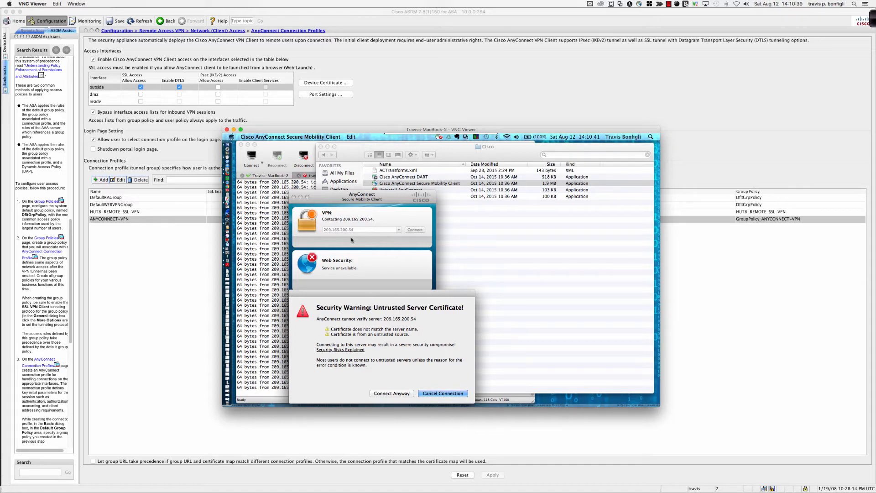
click(389, 393)
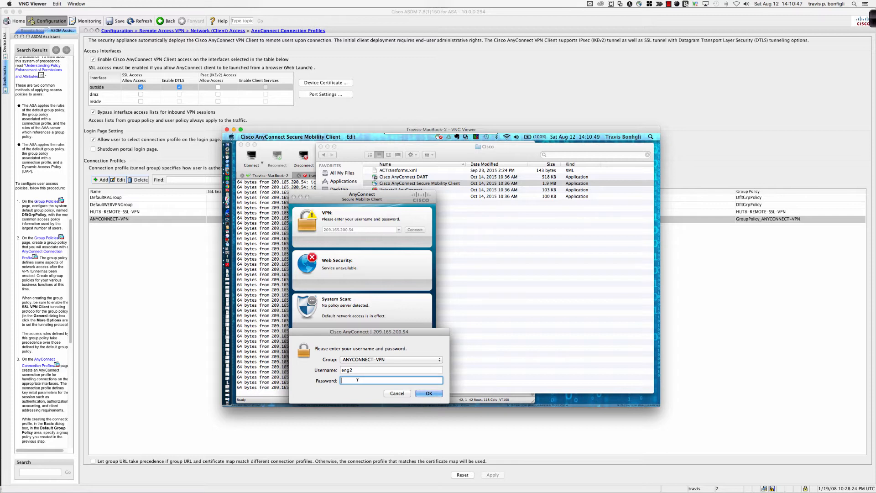
text(•••••••)
key(Return)
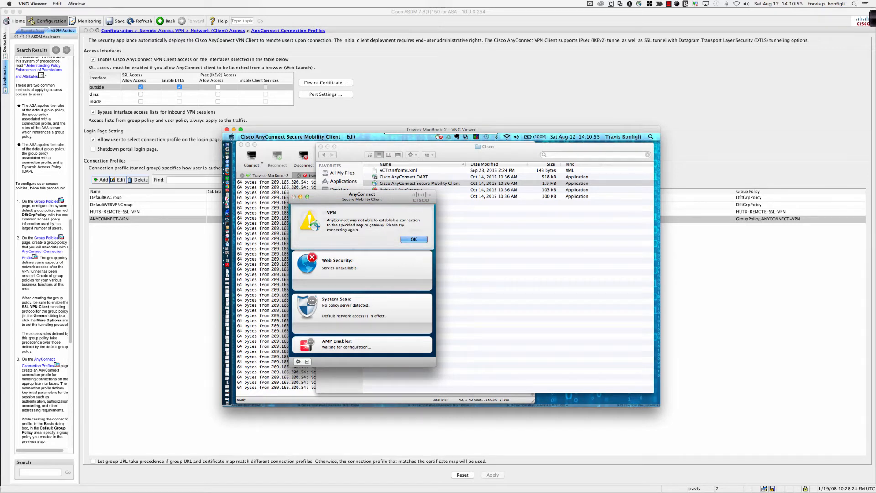
key(Return)
Close the AnyConnect client window and minimize the VNC Viewer session to return to ASDM
drag(342, 197, 304, 196)
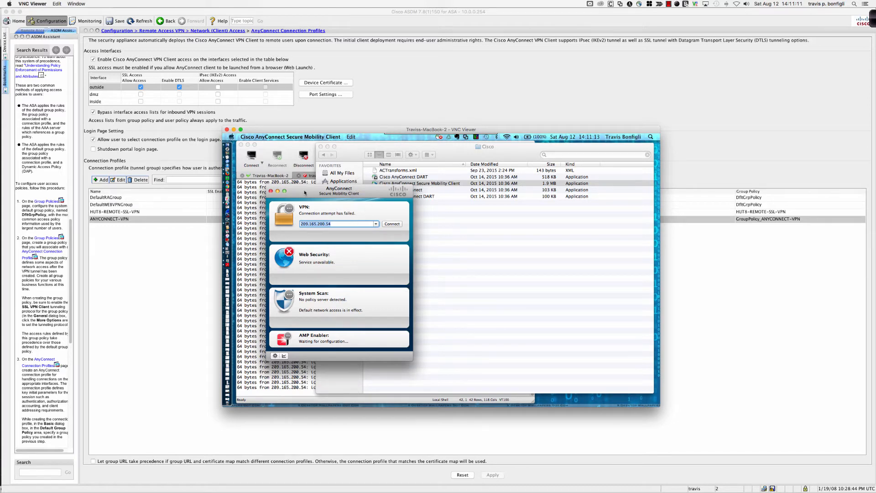
mouse_move(305, 193)
mouse_down()
mouse_move(318, 201)
mouse_move(283, 192)
mouse_move(300, 196)
mouse_up()
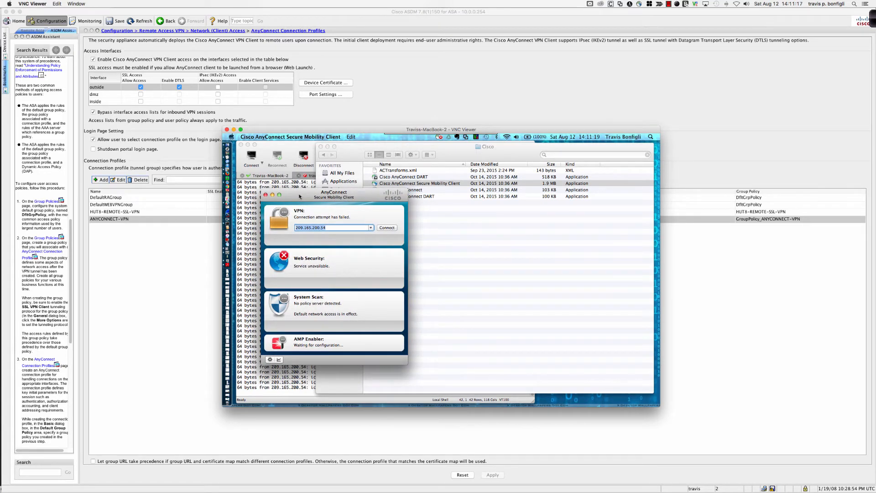
click(266, 195)
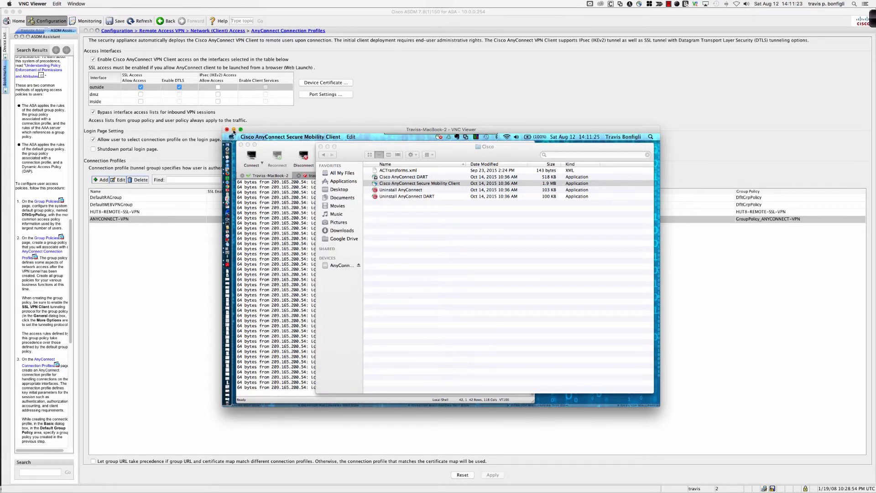
click(234, 130)
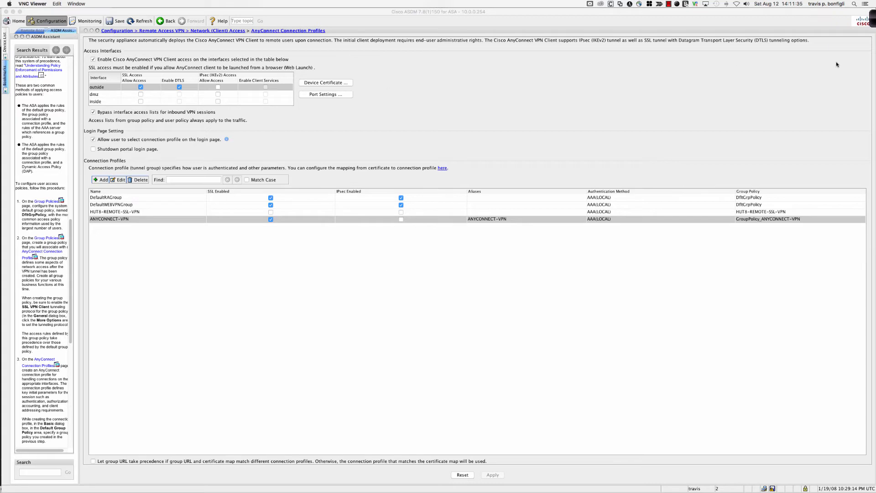
Open the Ink2Go annotation tools and draw a red box labelled iPad with wireless wave arcs beside it
click(874, 23)
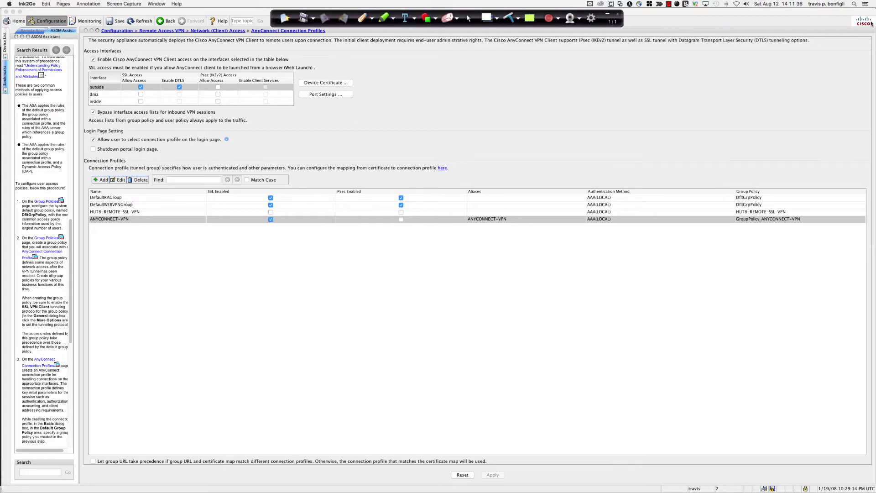
click(363, 17)
mouse_move(237, 355)
mouse_down()
mouse_move(233, 409)
mouse_move(303, 357)
mouse_move(236, 354)
mouse_up()
mouse_move(253, 385)
mouse_down()
mouse_move(253, 374)
mouse_move(275, 391)
mouse_move(317, 382)
mouse_move(314, 395)
mouse_move(377, 400)
mouse_up()
drag(391, 375, 391, 395)
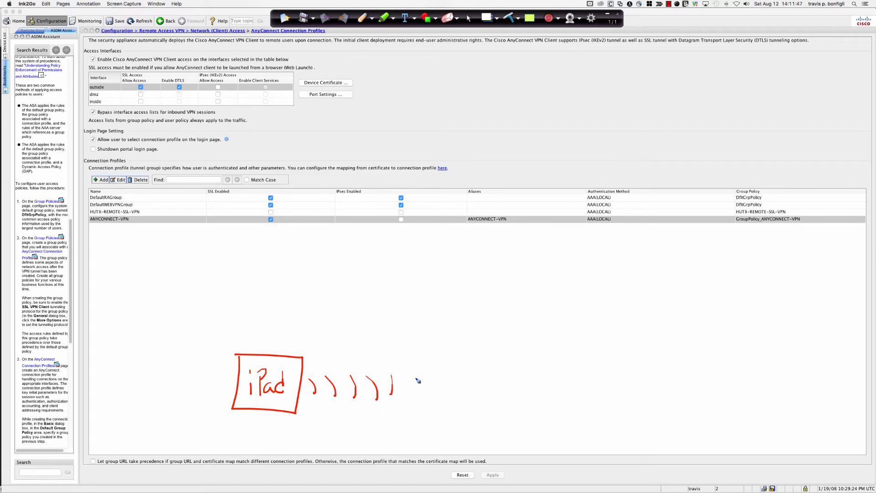
Draw a box labelled iphone after the wireless waves, with an arrow leading out of it
drag(421, 363, 419, 407)
mouse_move(428, 356)
mouse_down()
mouse_move(457, 352)
mouse_move(426, 417)
mouse_move(431, 401)
mouse_move(467, 398)
mouse_move(554, 359)
mouse_up()
drag(539, 357, 542, 375)
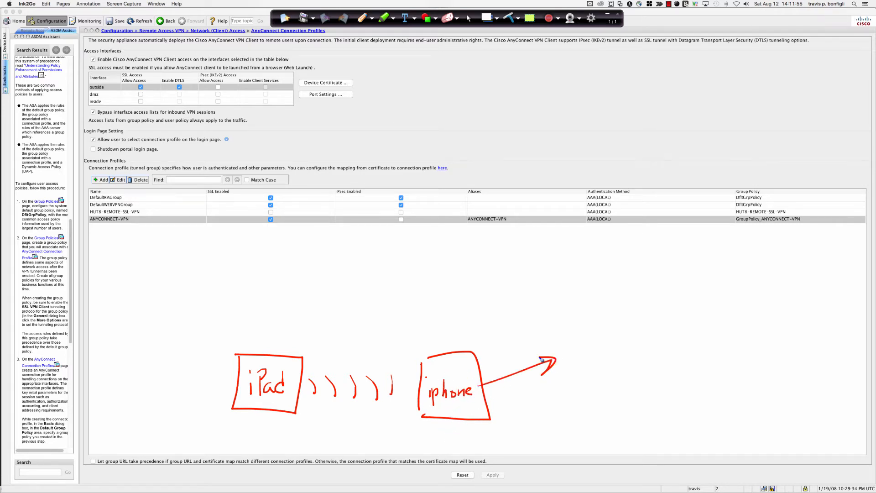
Write Verizon at the tip of the iphone arrow and underline it twice
drag(560, 347, 574, 341)
drag(573, 359, 585, 366)
drag(590, 363, 639, 351)
mouse_move(647, 360)
mouse_down()
mouse_move(649, 352)
mouse_move(660, 360)
mouse_up()
drag(559, 368, 643, 365)
drag(654, 377, 575, 377)
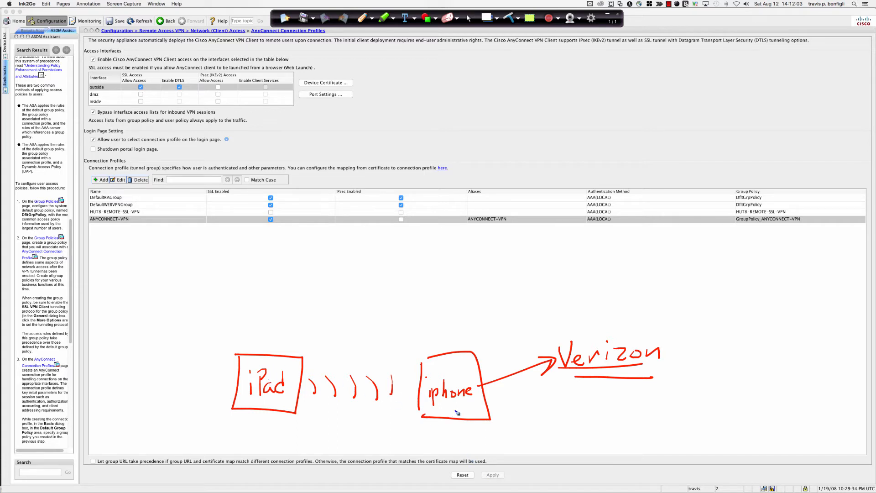
Underline the iphone label, write Hot Spot above its box, and add another underline beneath Verizon
drag(440, 403, 470, 404)
mouse_move(441, 324)
mouse_down()
mouse_move(441, 345)
mouse_move(460, 335)
mouse_up()
drag(459, 332, 469, 342)
mouse_move(462, 329)
mouse_down()
mouse_move(504, 345)
mouse_move(506, 337)
mouse_up()
mouse_move(516, 324)
mouse_down()
mouse_move(527, 337)
mouse_move(536, 319)
mouse_up()
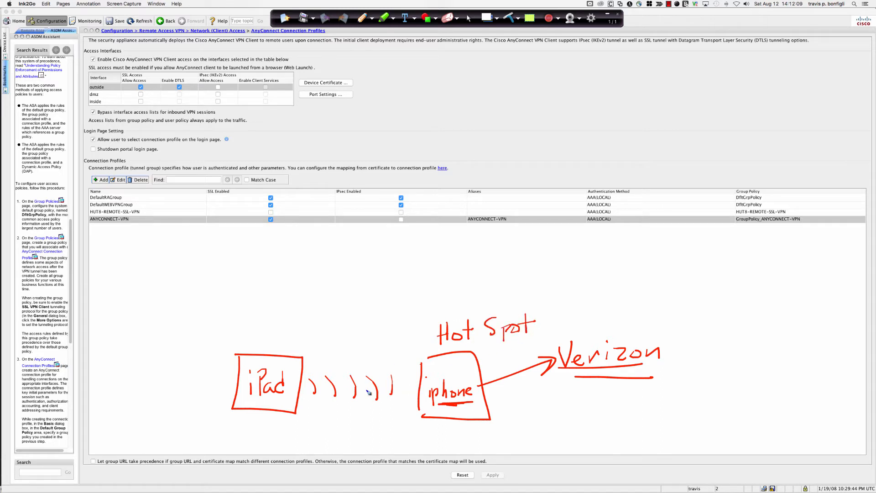
mouse_move(546, 379)
mouse_down()
mouse_move(634, 381)
mouse_move(626, 376)
mouse_up()
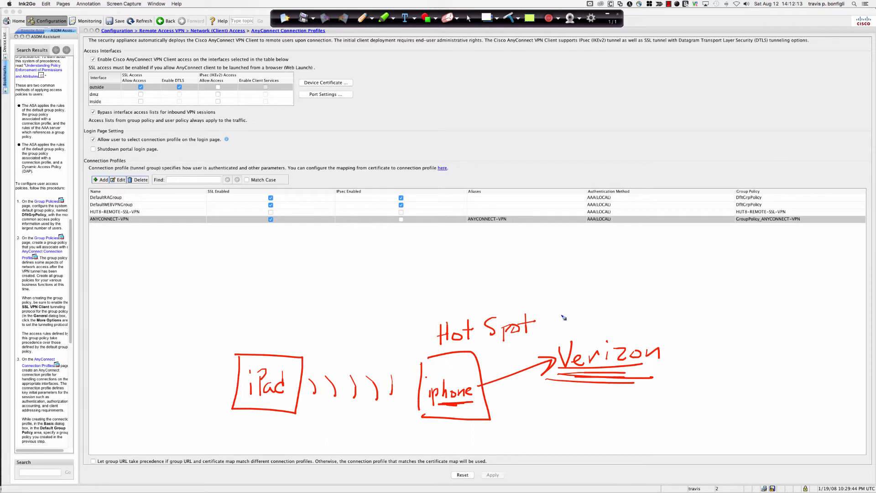
Draw a curved arrow from Verizon up to a new box labelled ASA
mouse_move(677, 343)
mouse_down()
mouse_move(743, 292)
mouse_move(588, 228)
mouse_move(597, 251)
mouse_up()
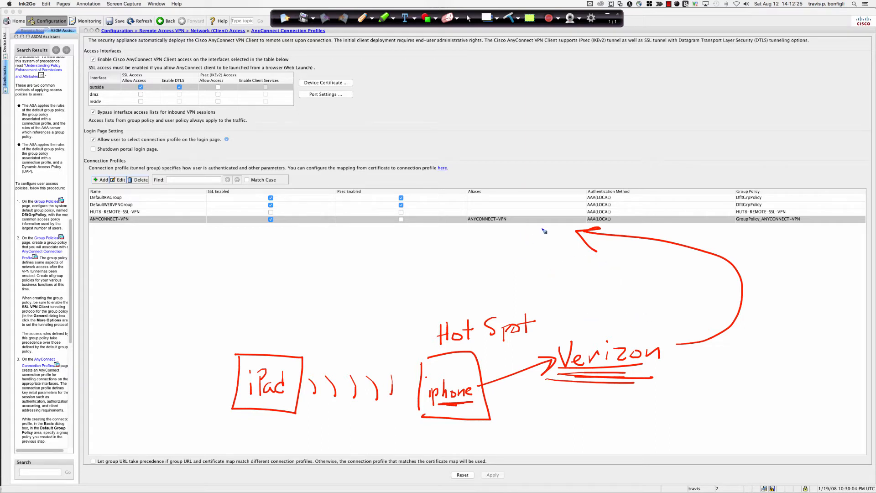
mouse_move(500, 218)
mouse_down()
mouse_move(489, 257)
mouse_move(501, 259)
mouse_move(491, 260)
mouse_up()
mouse_move(503, 234)
mouse_down()
mouse_move(525, 244)
mouse_move(540, 237)
mouse_up()
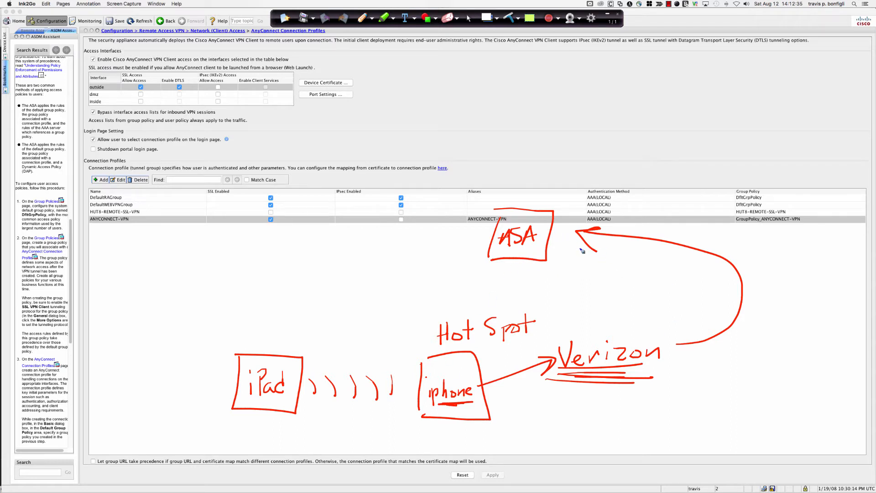
Clear all drawn annotations from the page and return to the normal cursor in ASDM
click(509, 17)
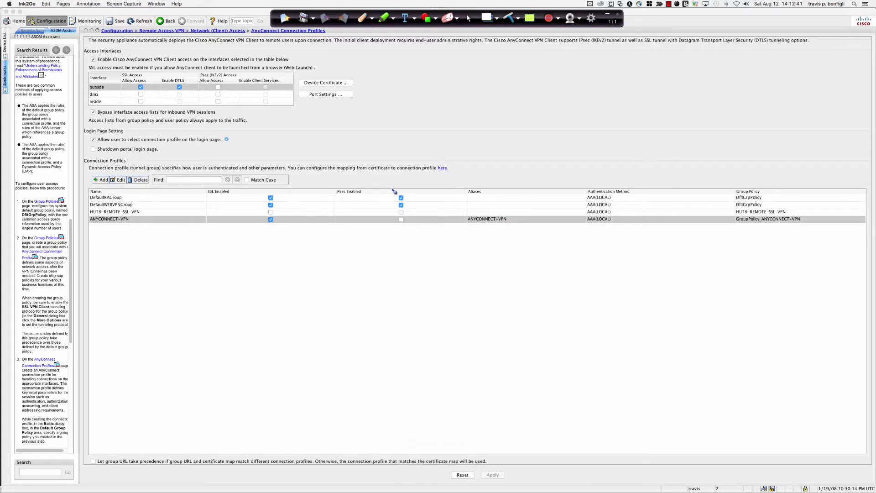
click(468, 19)
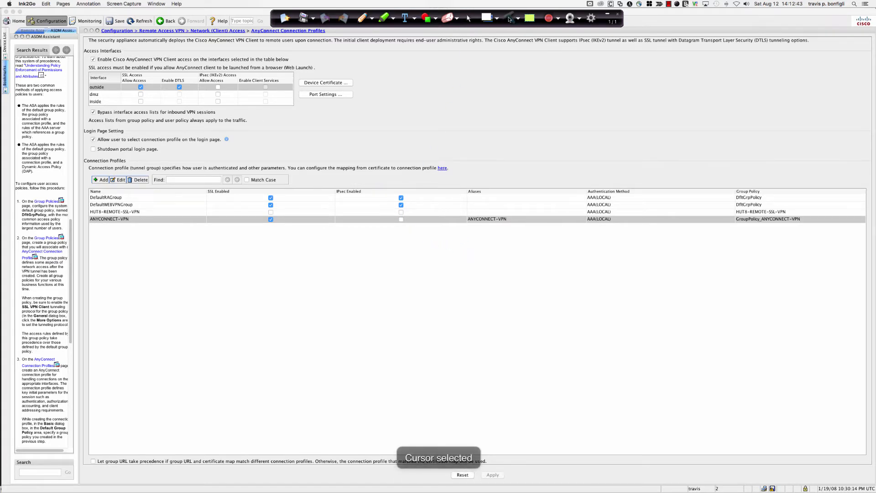
click(509, 18)
click(423, 276)
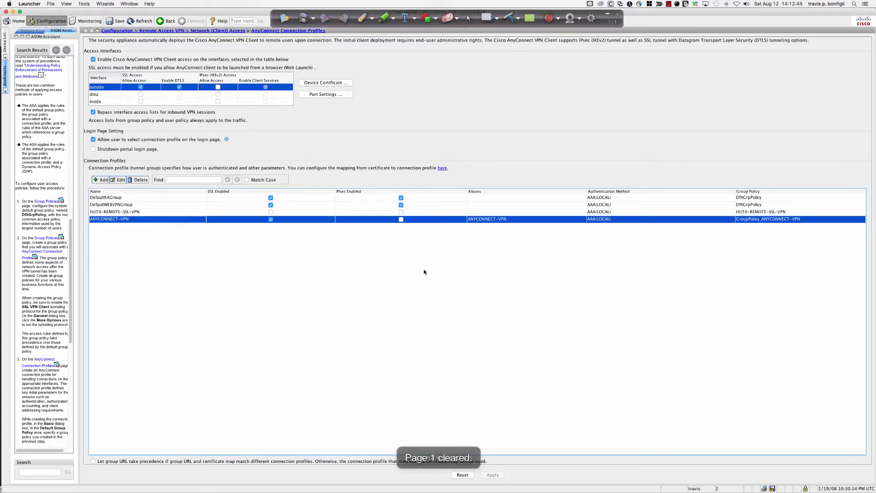
Switch to QuickTime Player to show the mirrored iPad screen with the Ping page
mouse_move(7, 476)
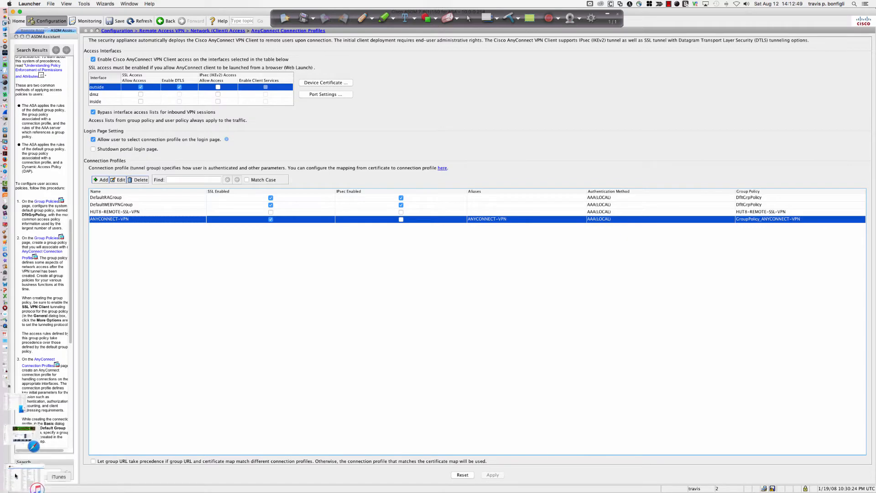
key(super+Tab)
key(super+Tab)
key(super+Tab)
key(super+Tab)
key(super+Tab)
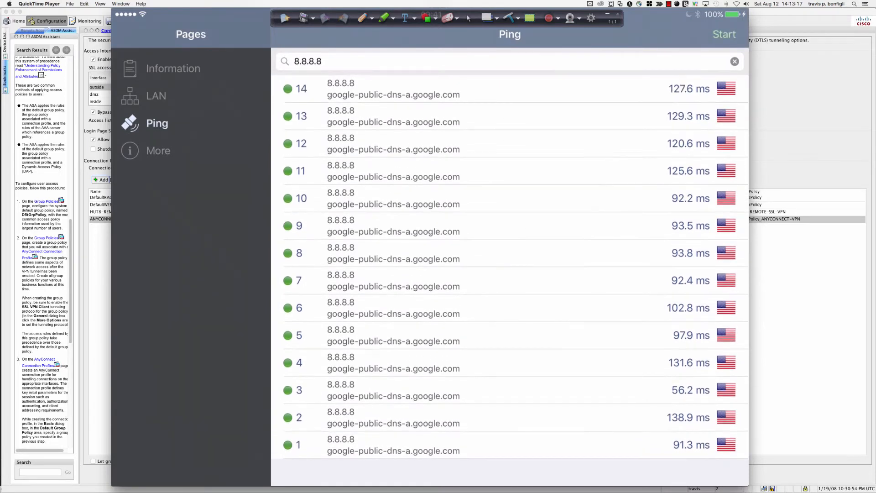
Replace the ping target on the mirrored iPad with 192.168.1.254 and start pinging it
click(323, 61)
key(BackSpace)
key(BackSpace)
key(BackSpace)
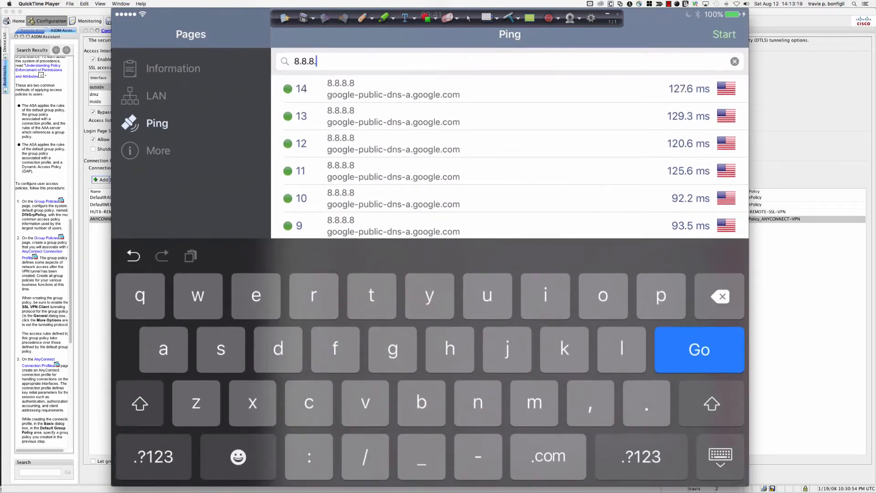
key(BackSpace)
key(BackSpace)
key(BackSpace)
key(BackSpace)
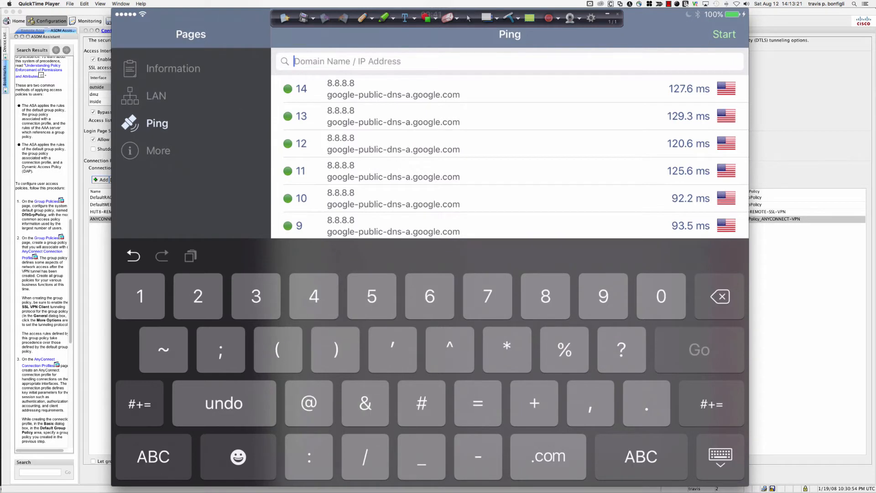
text(192)
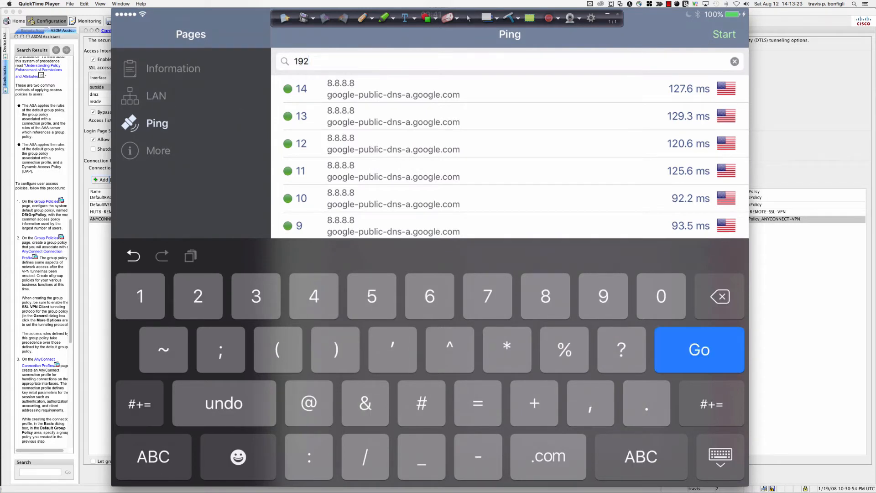
text(.168.1.254)
key(Return)
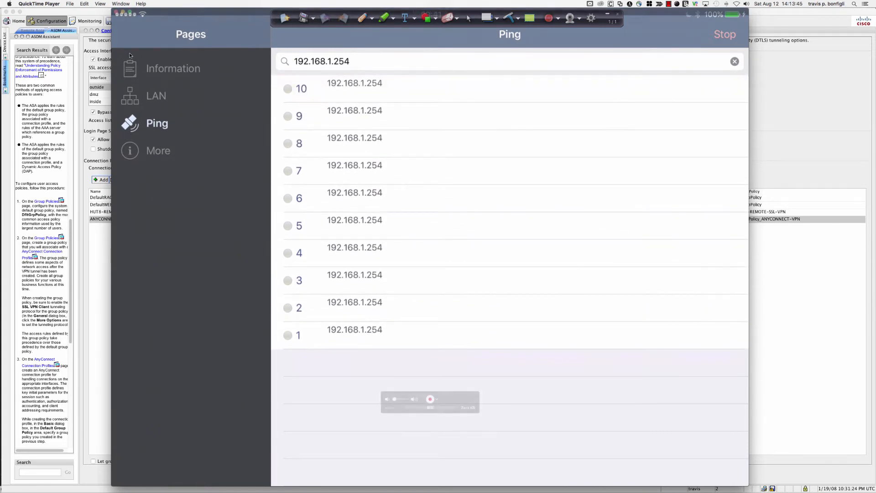
Draw a red box around the Wi-Fi icon in the iPad status bar, clear it, and return to the normal cursor
click(363, 19)
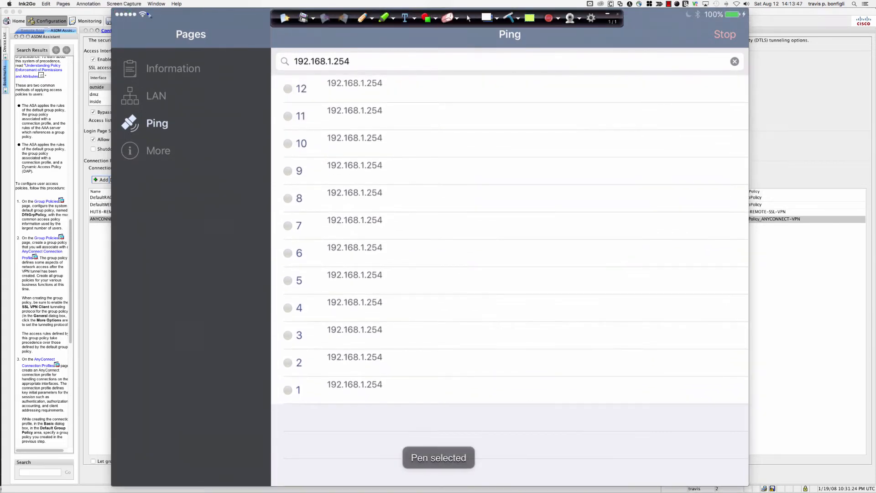
drag(140, 11, 155, 13)
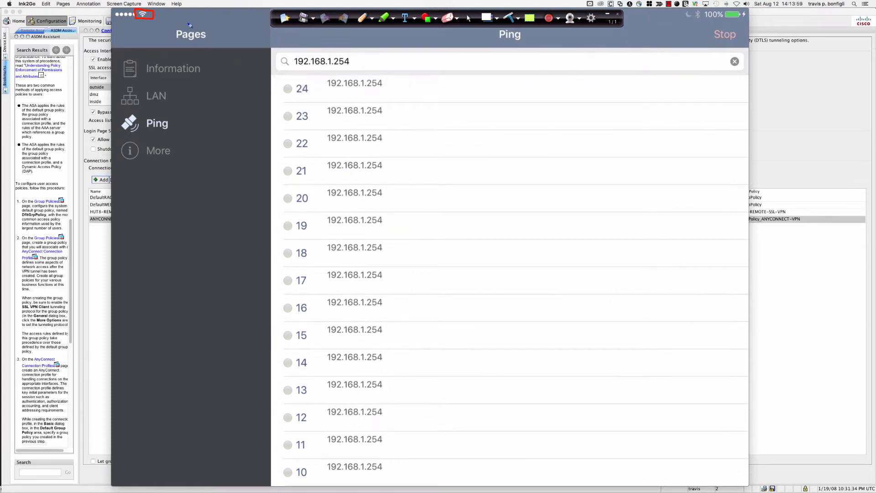
click(517, 18)
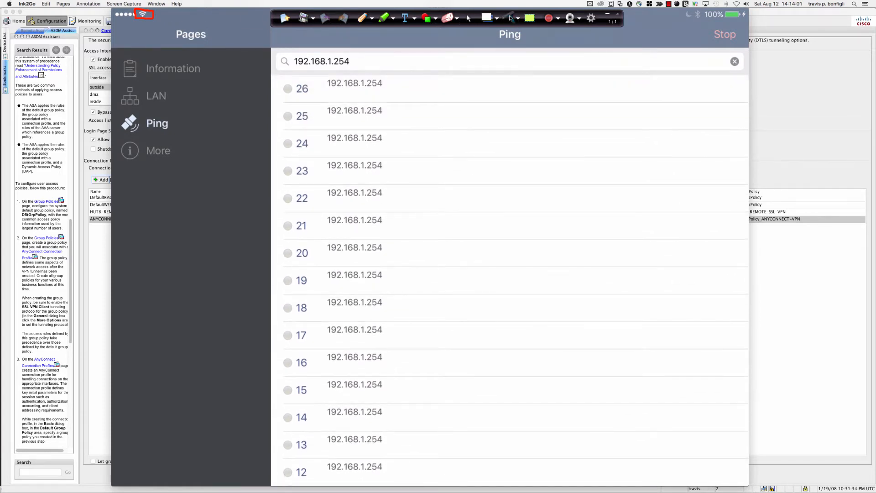
click(468, 19)
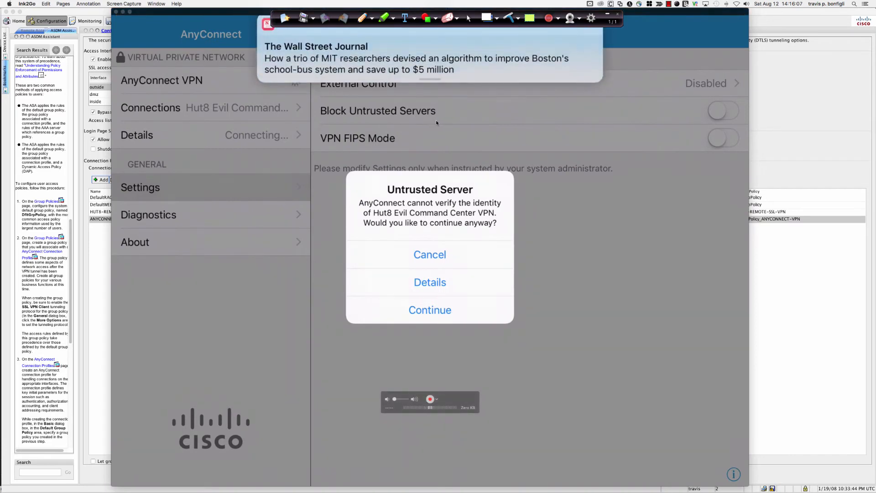
Bring ASDM to the front and switch back to QuickTime Player to view the iPad's AnyConnect screen
click(773, 262)
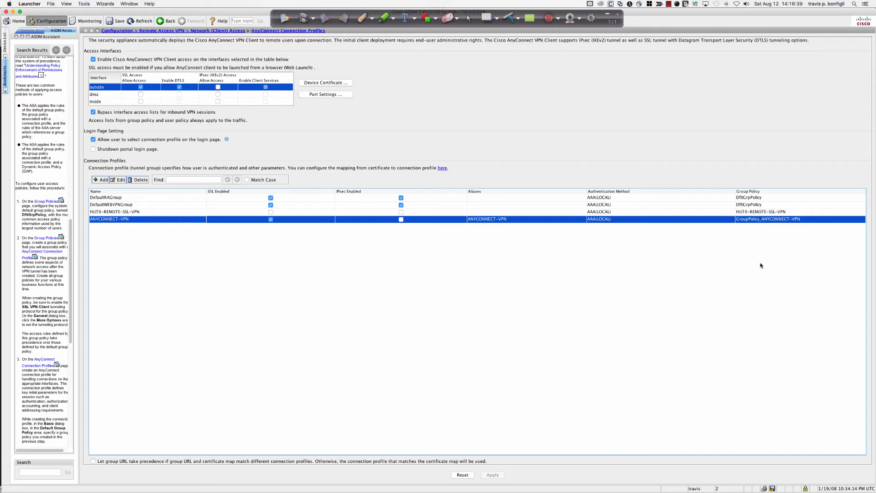
key(super+Tab)
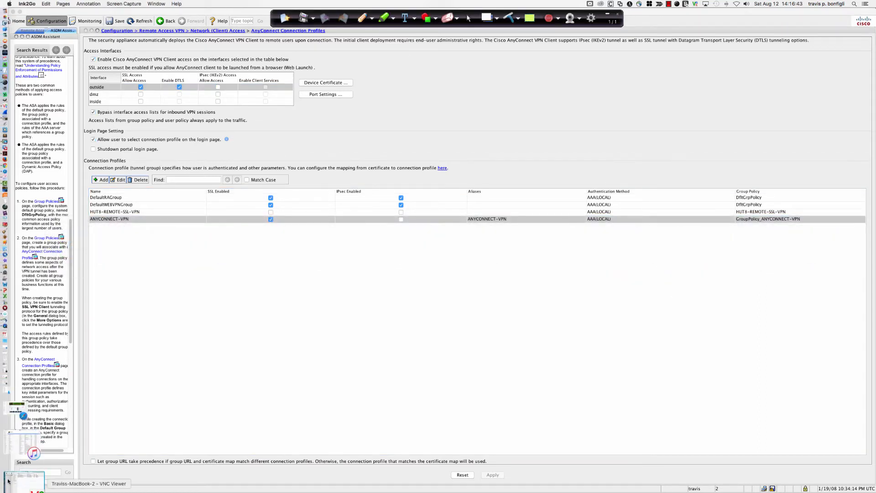
key(super+Tab)
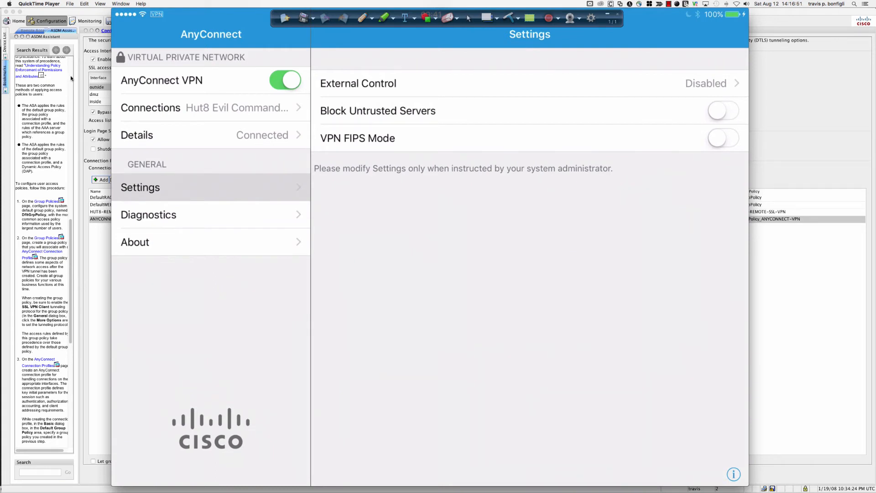
click(363, 18)
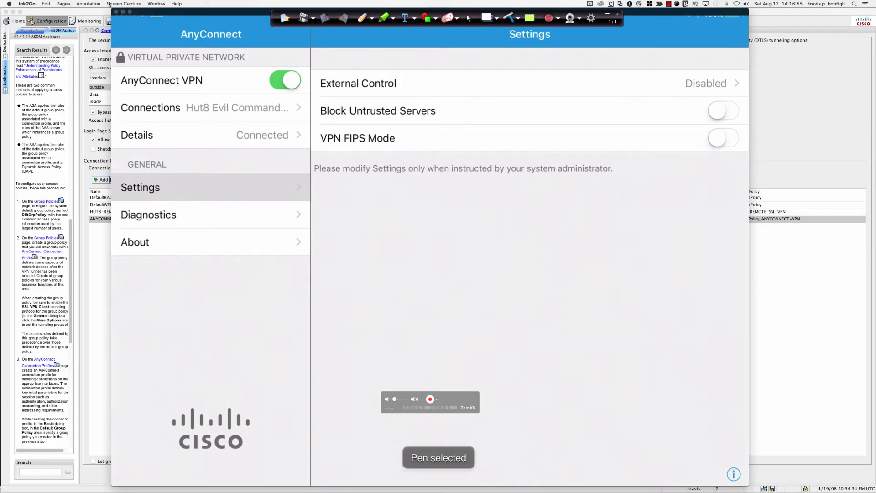
click(469, 18)
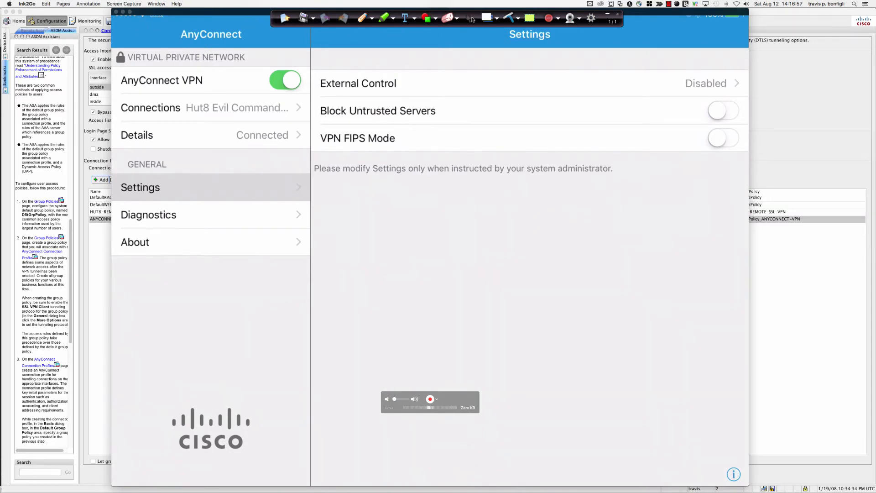
click(464, 40)
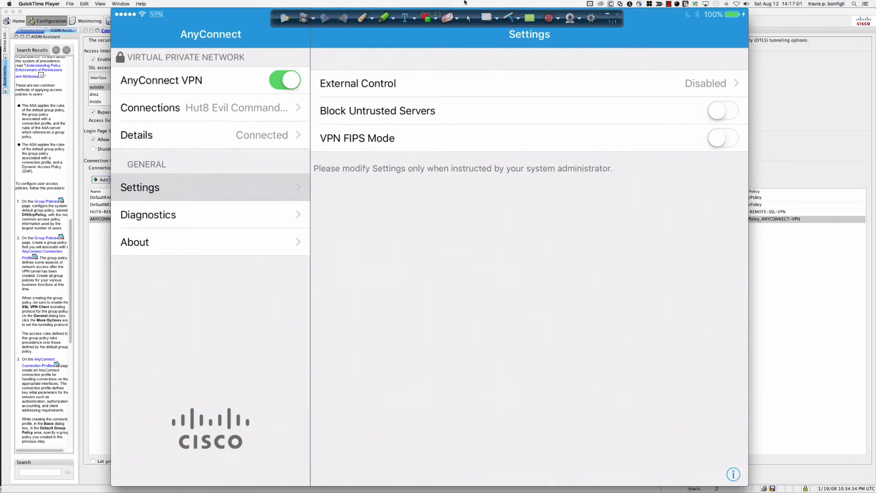
Move the annotation toolbar clear of the iPad status bar and mark the VPN icon with a circle, an arrow and a double-underlined VPN label
mouse_move(444, 14)
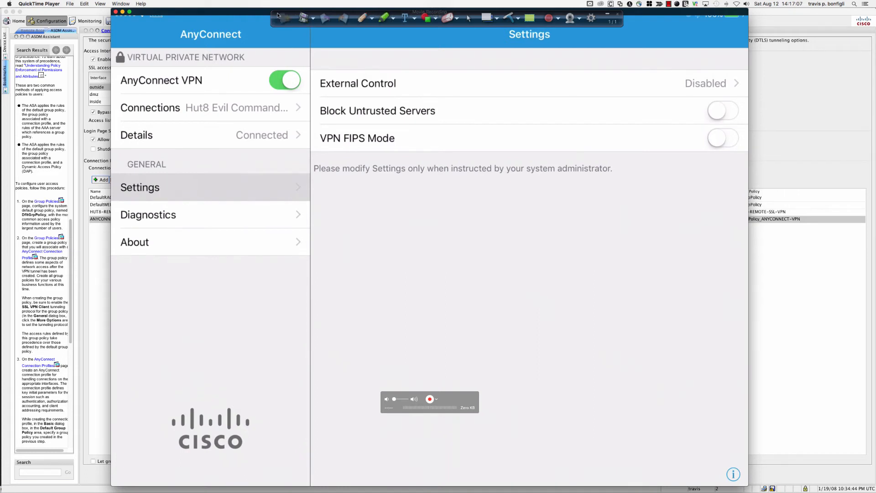
mouse_move(270, 14)
mouse_down()
mouse_move(72, 49)
mouse_move(21, 50)
mouse_up()
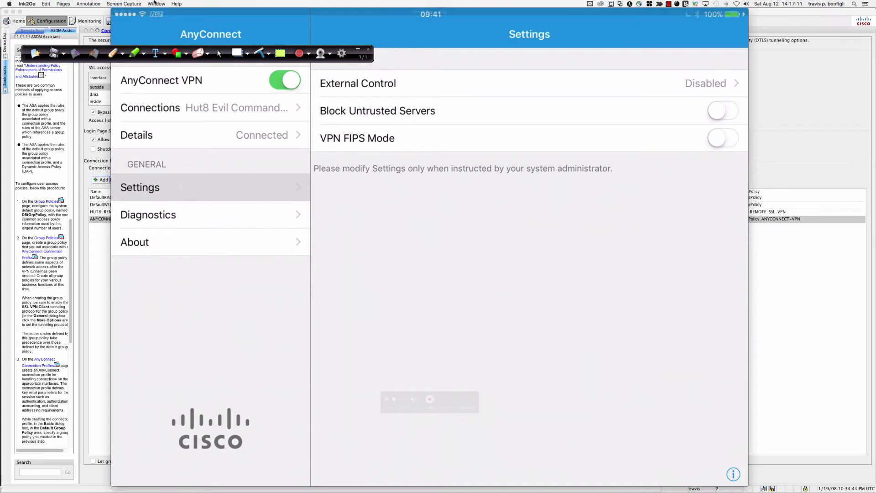
click(111, 54)
mouse_move(154, 21)
mouse_down()
mouse_move(168, 19)
mouse_move(165, 6)
mouse_move(148, 24)
mouse_up()
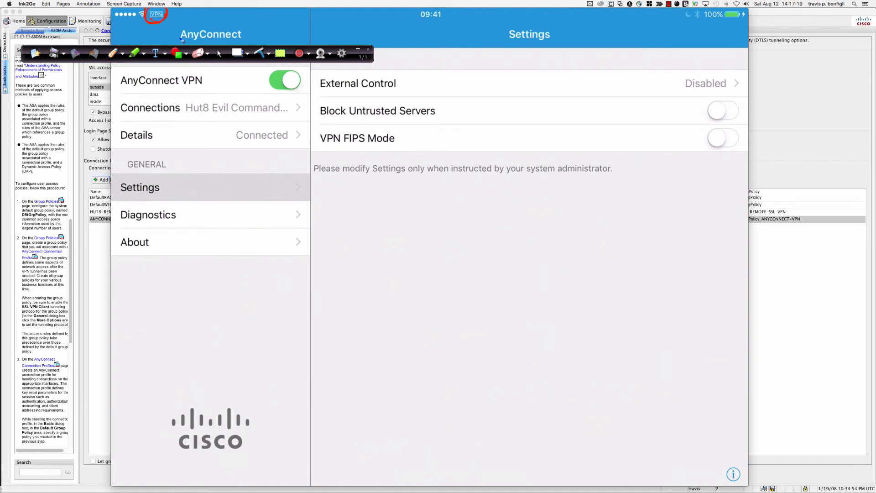
mouse_move(175, 11)
mouse_down()
mouse_move(224, 11)
mouse_move(229, 22)
mouse_move(258, 24)
mouse_move(257, 10)
mouse_up()
mouse_move(201, 29)
mouse_down()
mouse_move(266, 28)
mouse_move(259, 31)
mouse_up()
drag(200, 35, 274, 35)
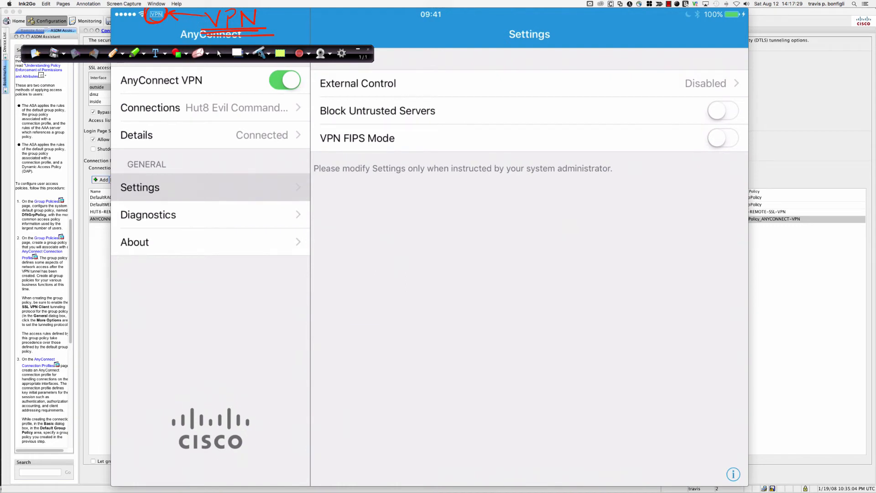
Clear the VPN annotations from the page and return to the mirrored iPad with the normal cursor
click(260, 53)
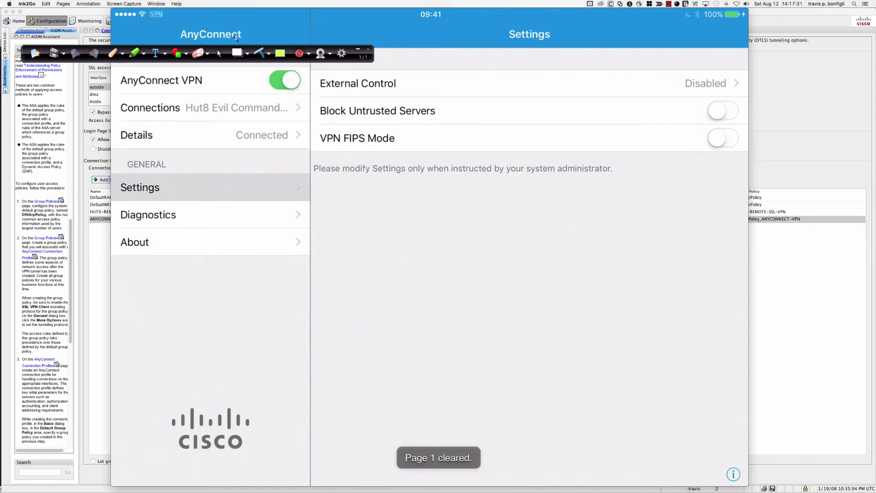
click(220, 54)
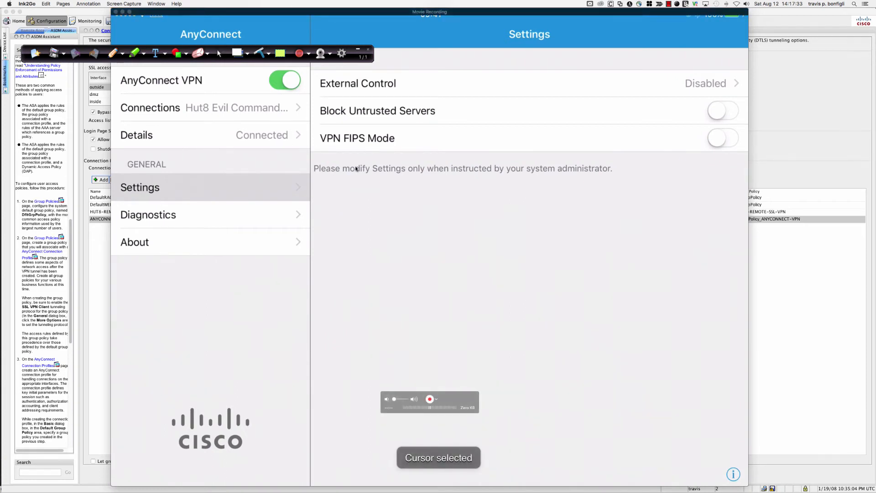
click(359, 233)
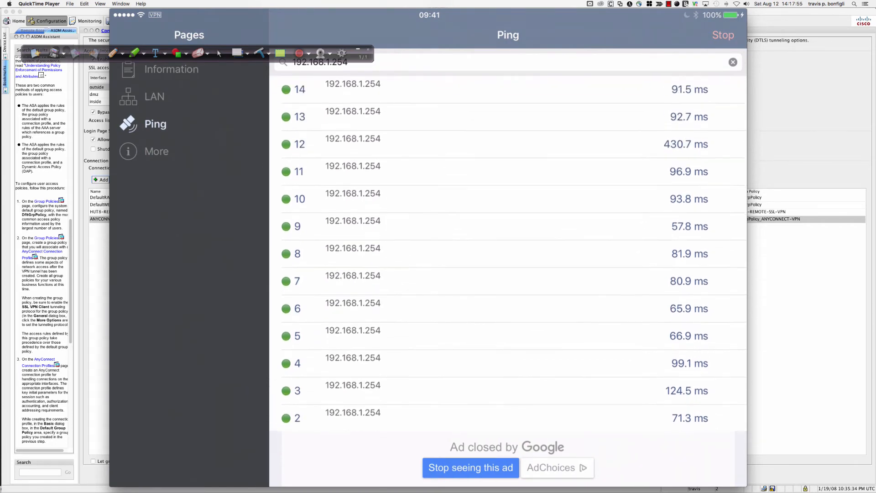
Switch to ASDM and minimize the annotation toolbar
click(771, 251)
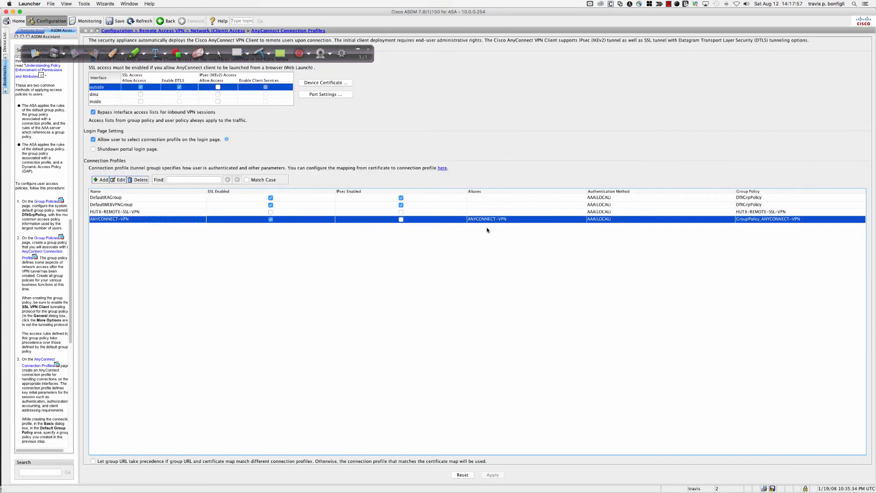
click(358, 50)
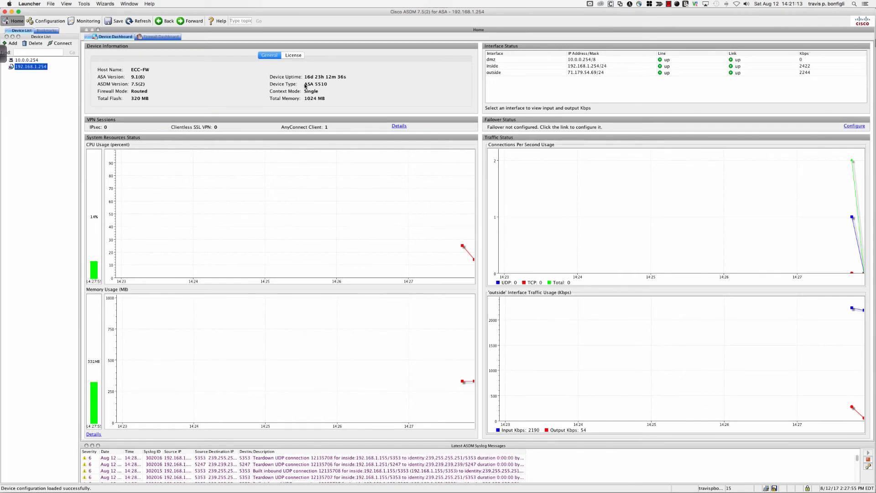
Open the VPN session monitoring for the ASA at 192.168.1.254 and filter the sessions by AnyConnect Client
click(78, 21)
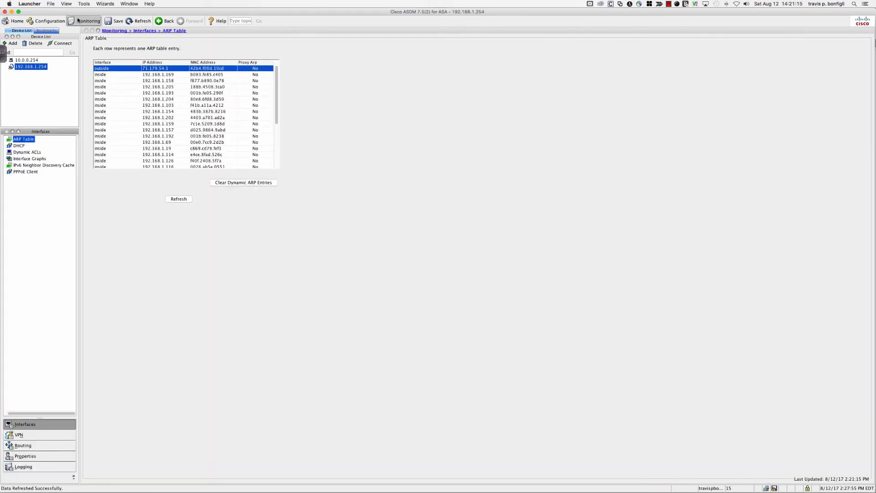
click(40, 433)
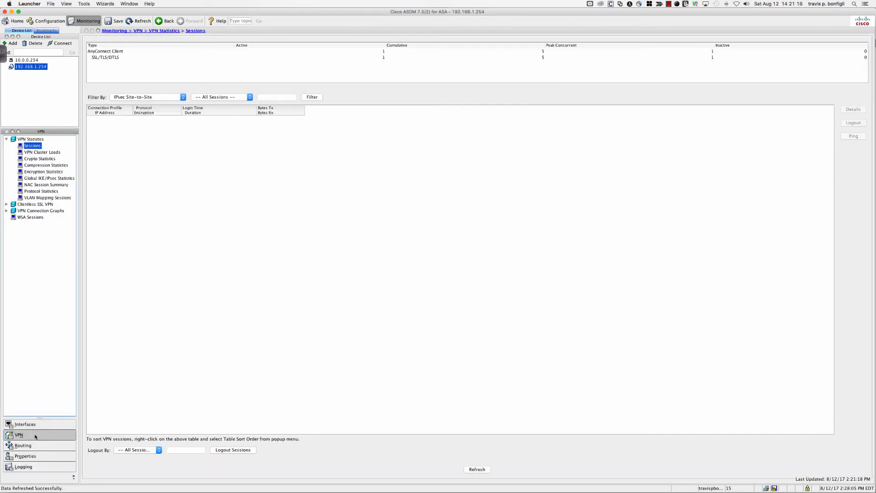
click(145, 98)
click(143, 107)
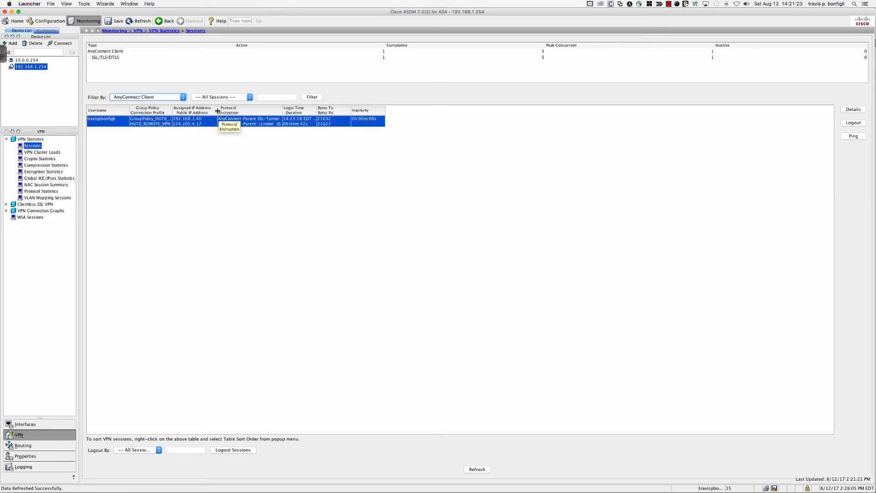
Widen the IP address, group policy, username, protocol and login time columns to read the AnyConnect session's full details
drag(217, 110, 289, 110)
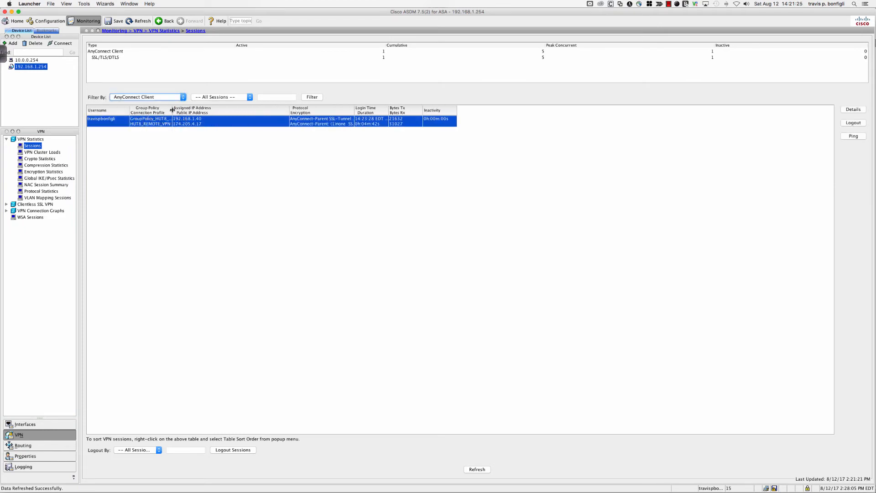
drag(172, 110, 257, 110)
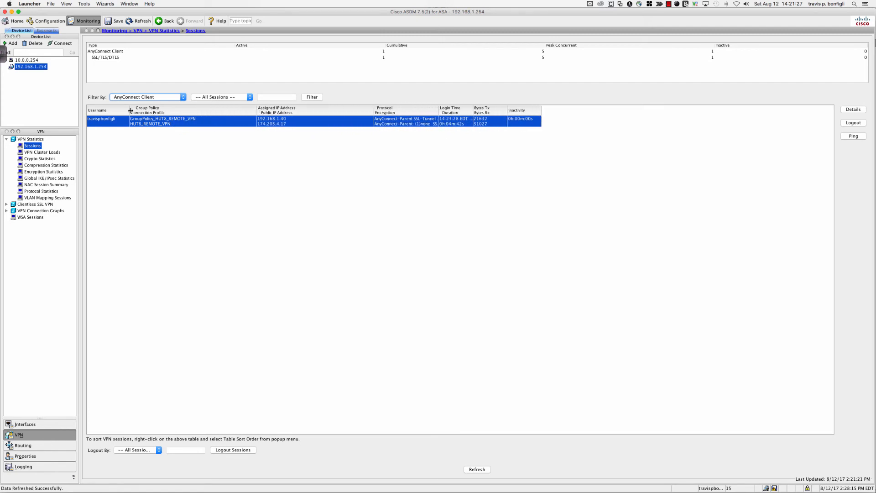
drag(128, 110, 157, 110)
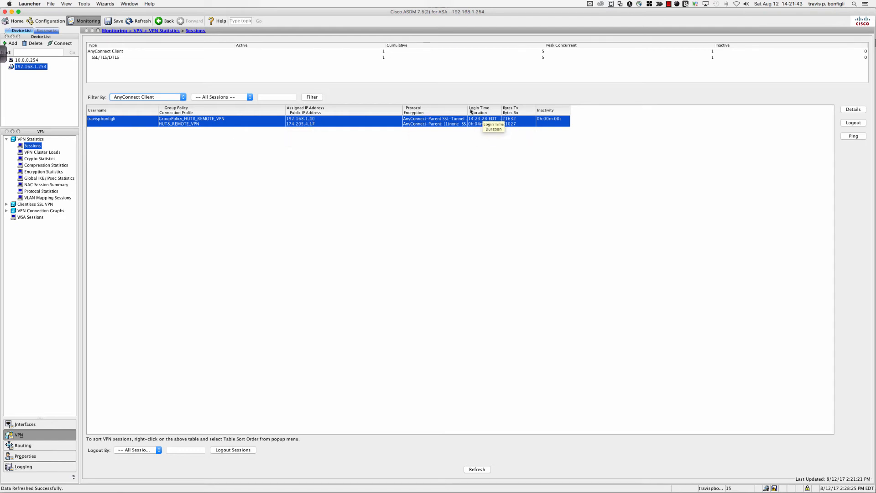
drag(472, 110, 589, 113)
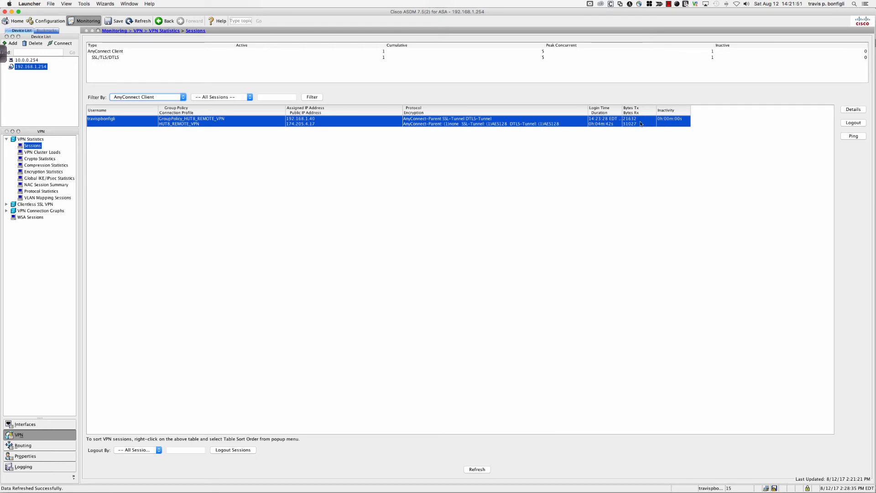
drag(622, 110, 670, 111)
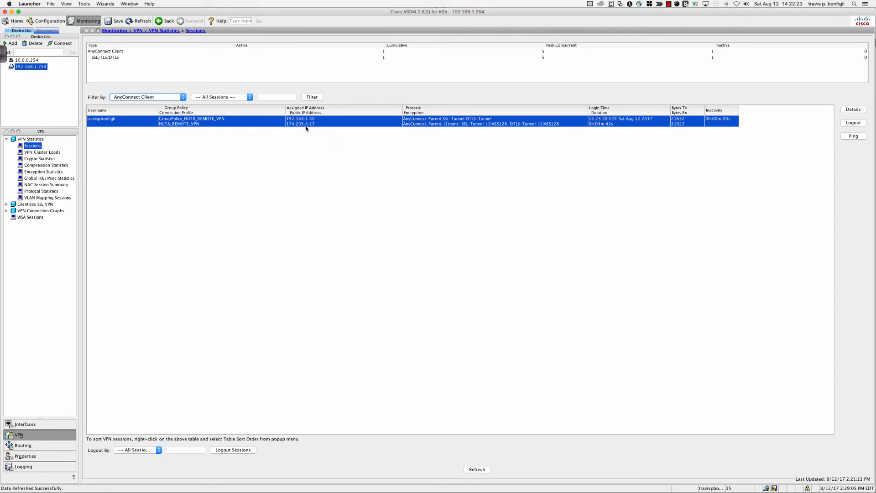
Switch to QuickTime Player, run a ping to 172.16.1.10 from the mirrored iPad, and stop it
key(super+Tab)
key(super+Tab)
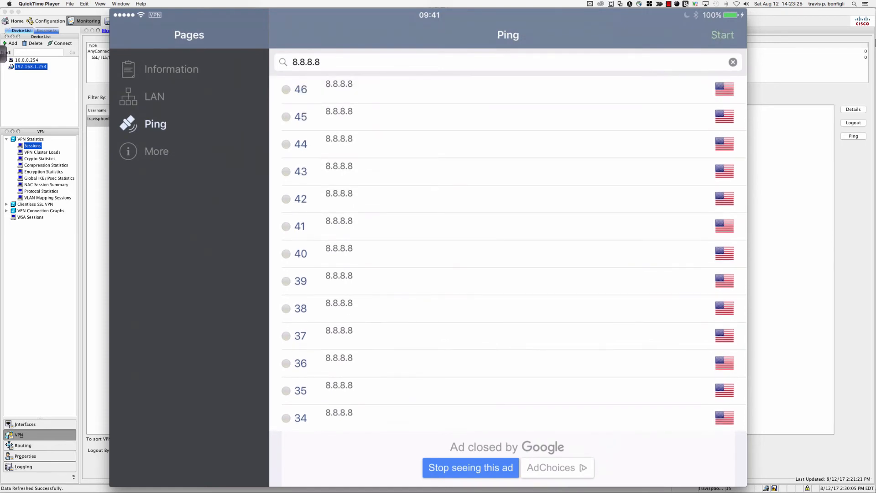
click(320, 63)
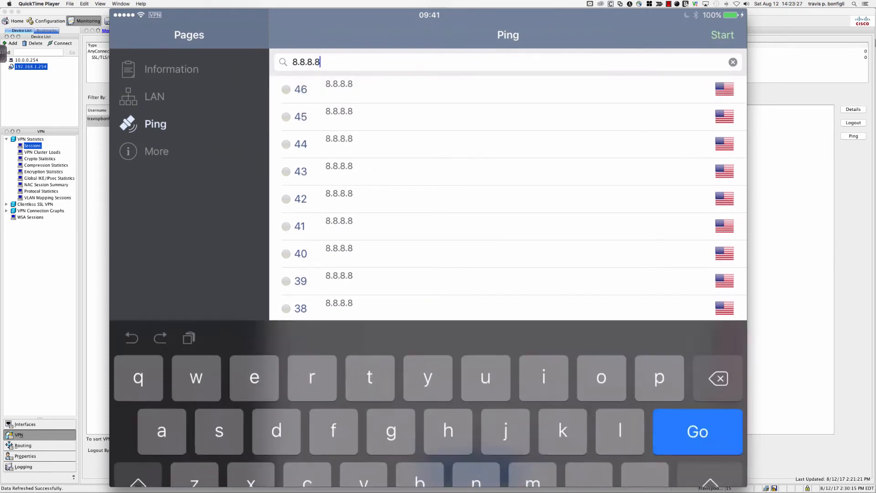
key(BackSpace)
key(BackSpace)
key(BackSpace)
key(BackSpace)
key(BackSpace)
key(BackSpace)
key(BackSpace)
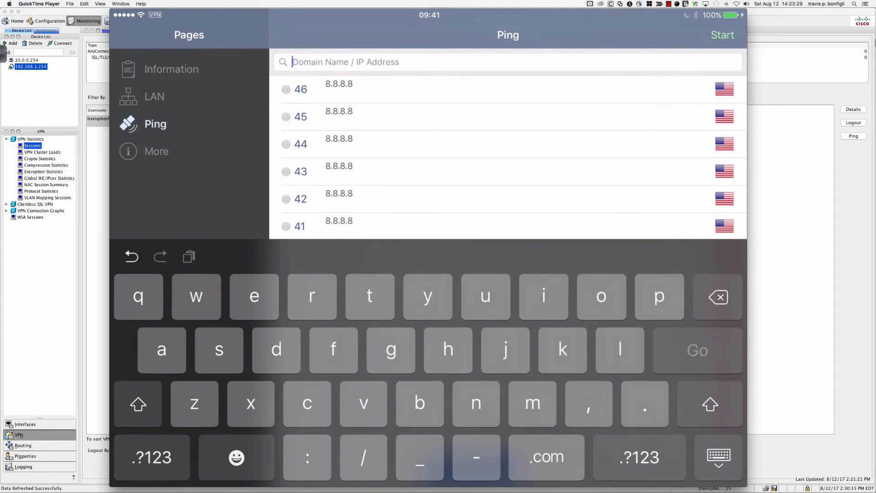
text(17)
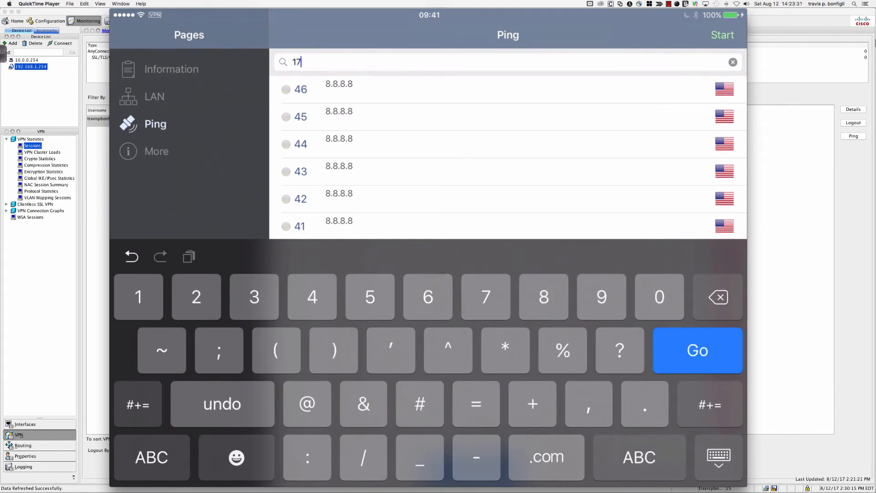
text(2.16.1.10)
key(Return)
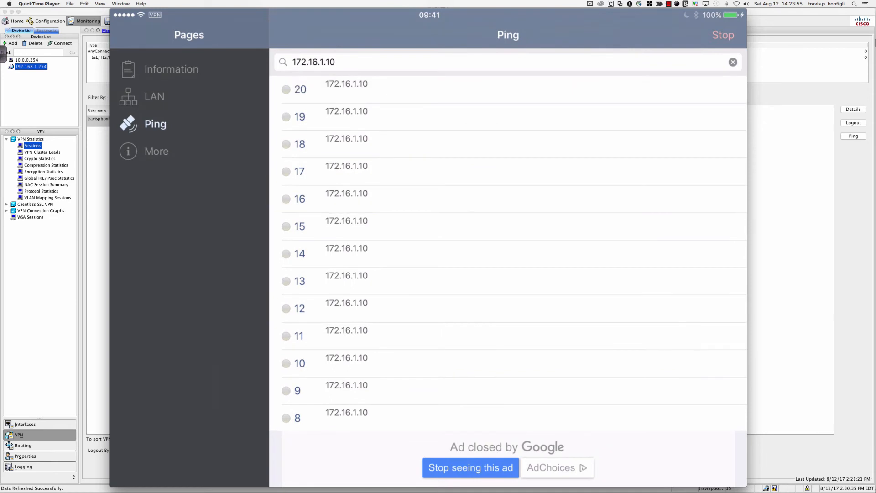
click(722, 35)
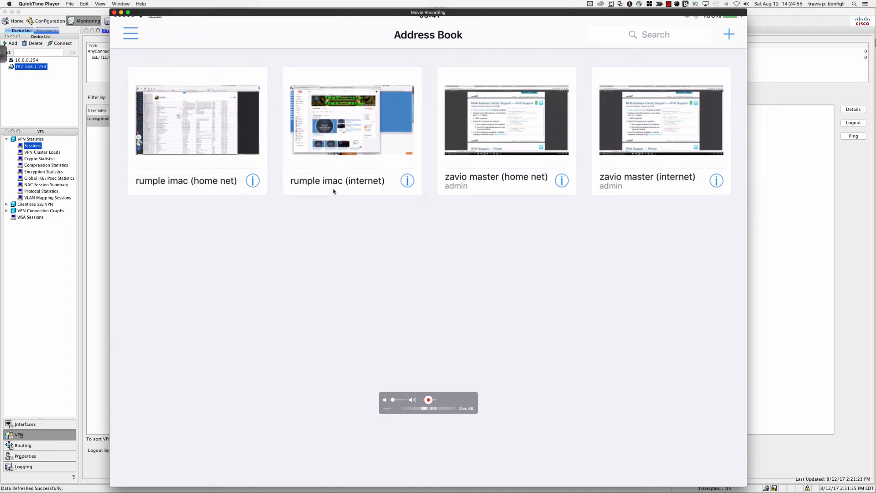
Open the details of the zavio master (home net) entry in the iPad's remote desktop address book
click(515, 185)
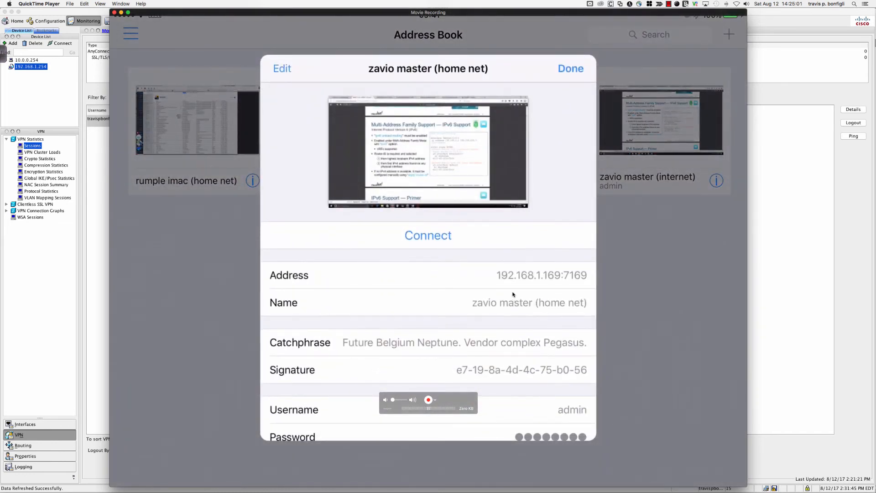
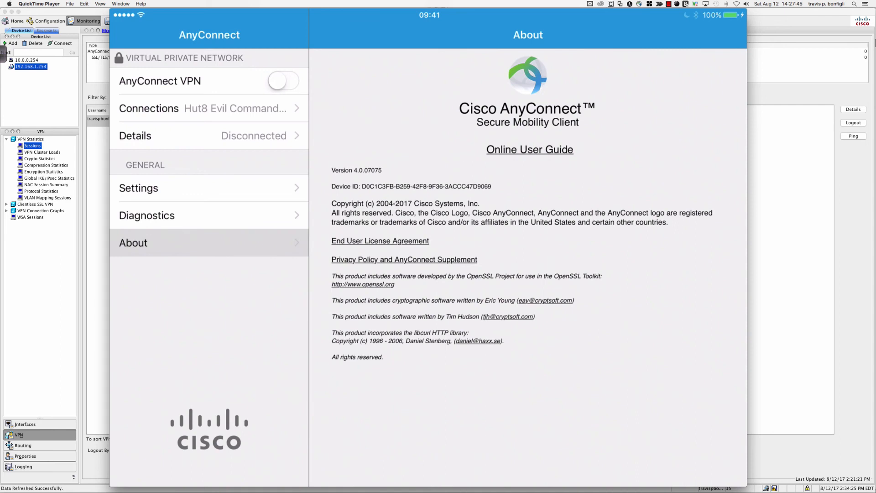
Return to the VPN session list in ASDM and switch to the PowerPoint presentation's "Any Questions?" slide
mouse_move(429, 39)
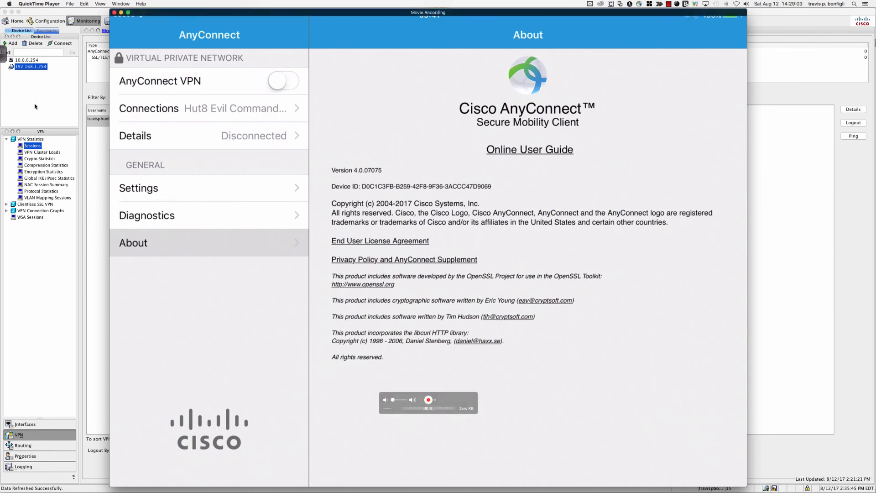
click(89, 192)
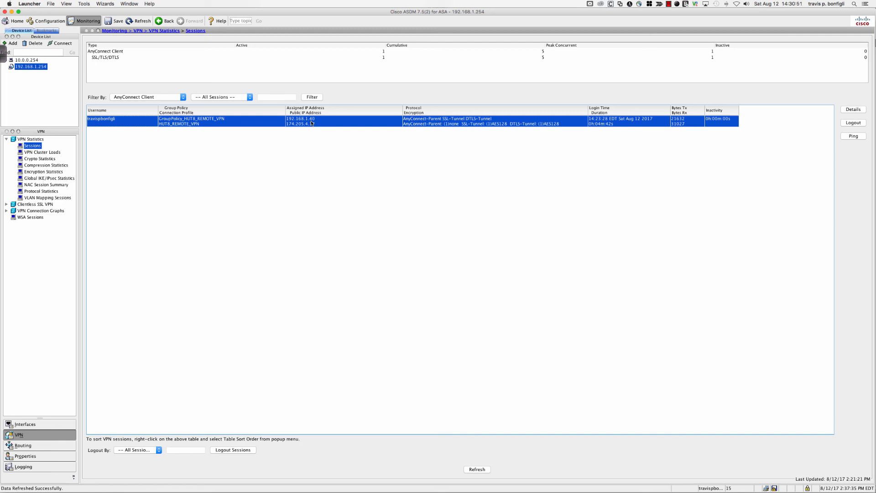
key(super+Tab)
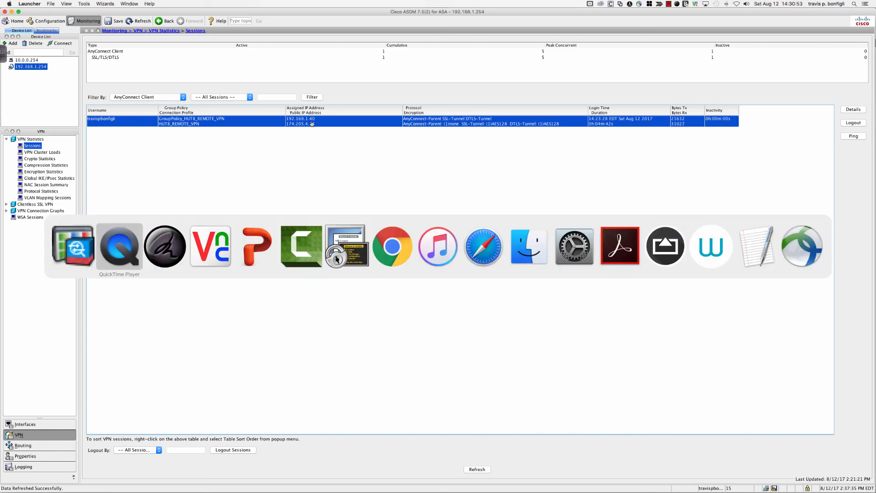
key(super+Tab)
key(super+Tab)
key(super+Tab)
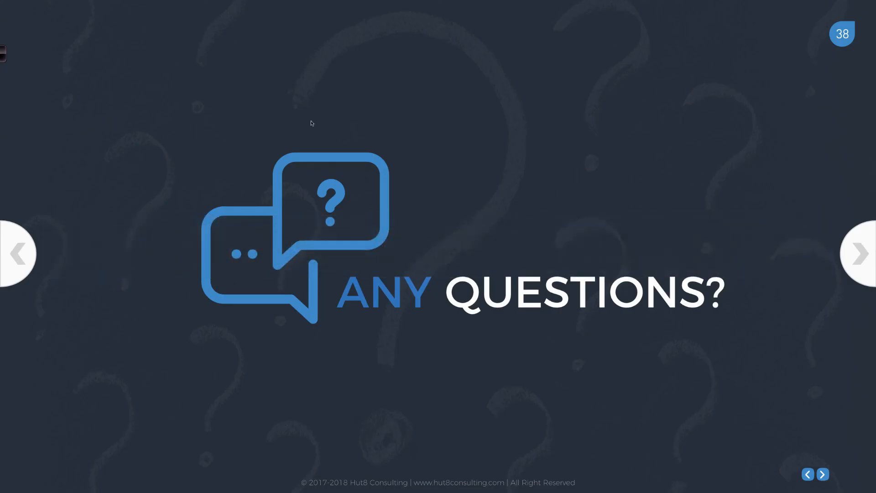